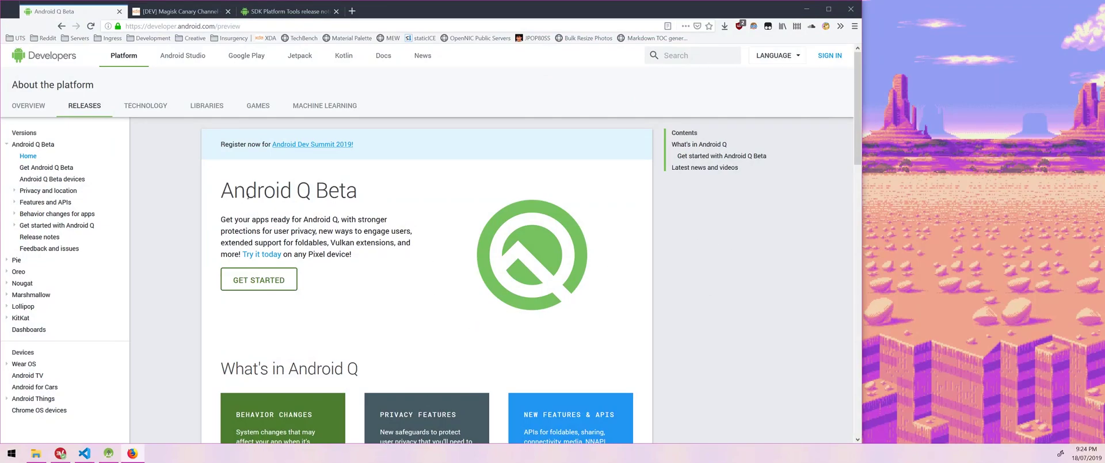
# - Open the Android Q Beta Downloads for Pixel page and find its table of factory system images
pyautogui.click(55, 168)
pyautogui.scroll(-3, 492, 321)
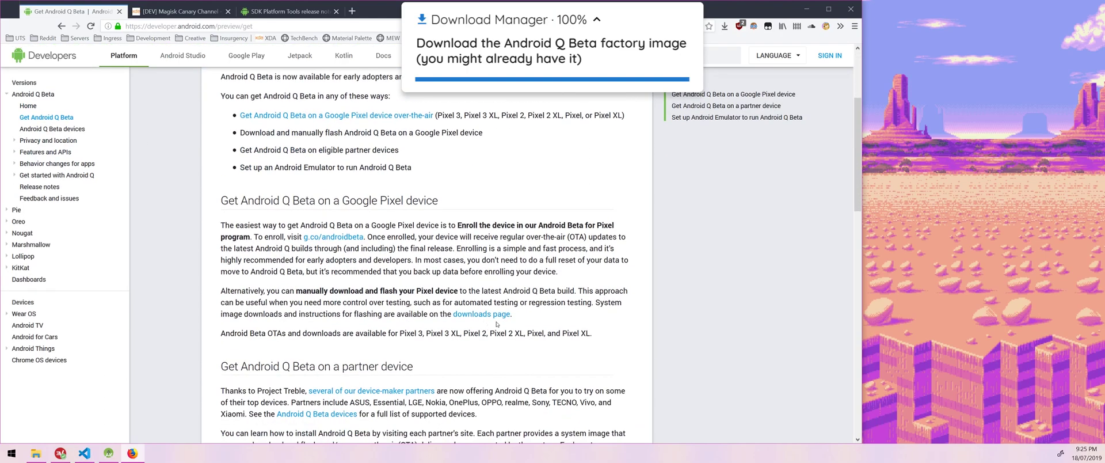
pyautogui.click(493, 316)
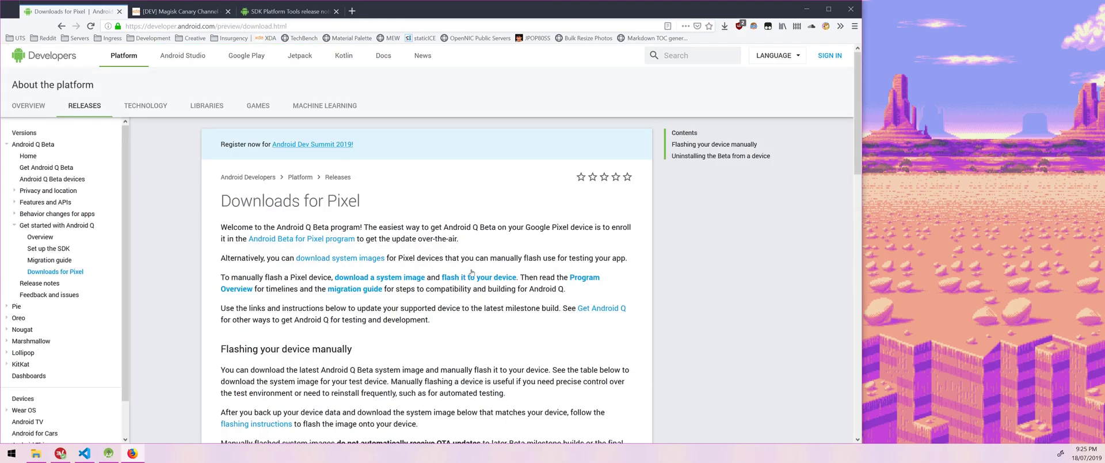
pyautogui.scroll(-6, 328, 280)
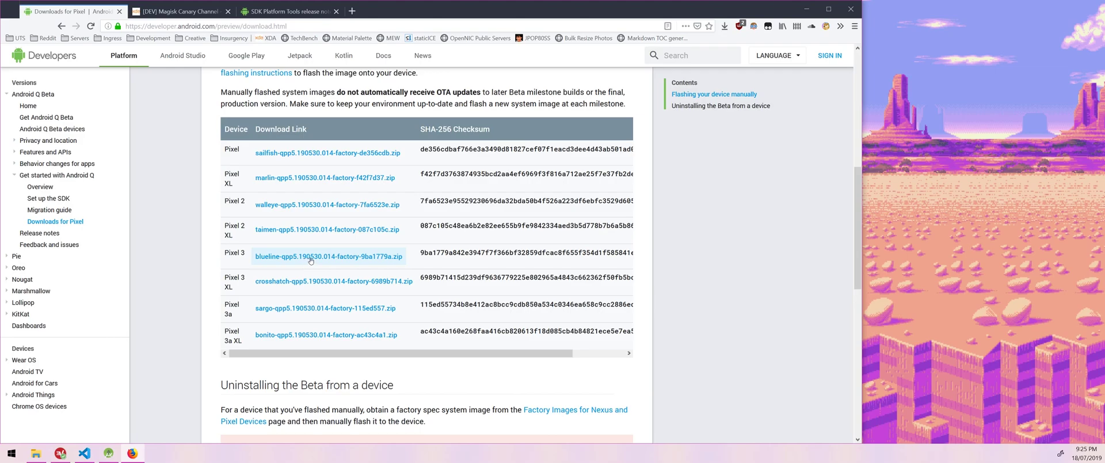
# - Accept the terms and request the Pixel 3 factory image blueline-qpp5.190530.014-factory-9ba1779a.zip, then bring up the Android folder
pyautogui.click(310, 256)
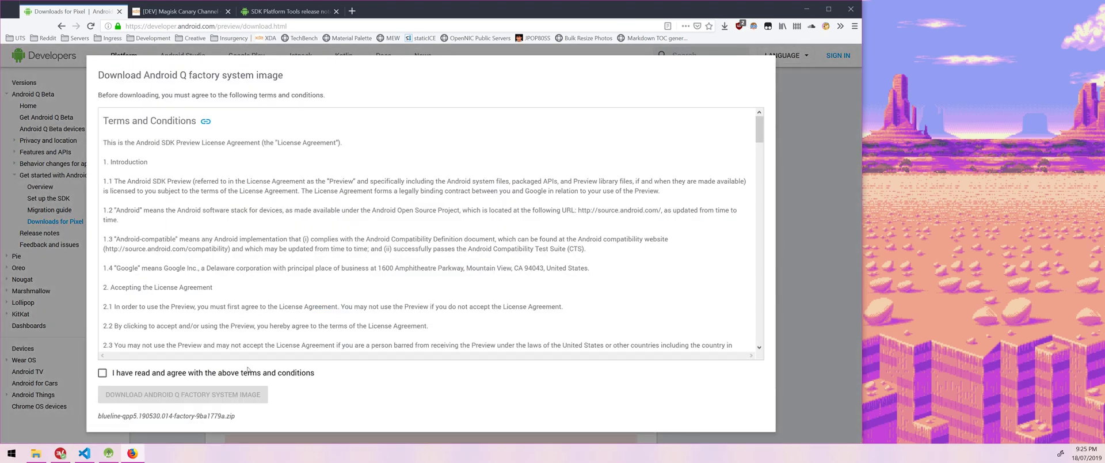
pyautogui.click(101, 372)
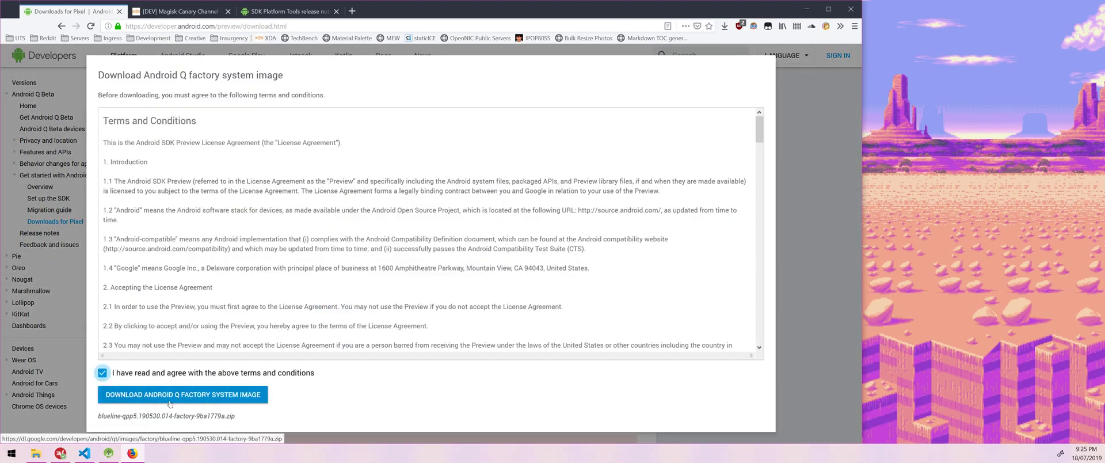
pyautogui.click(170, 395)
pyautogui.hotkey('alt', 'Tab')
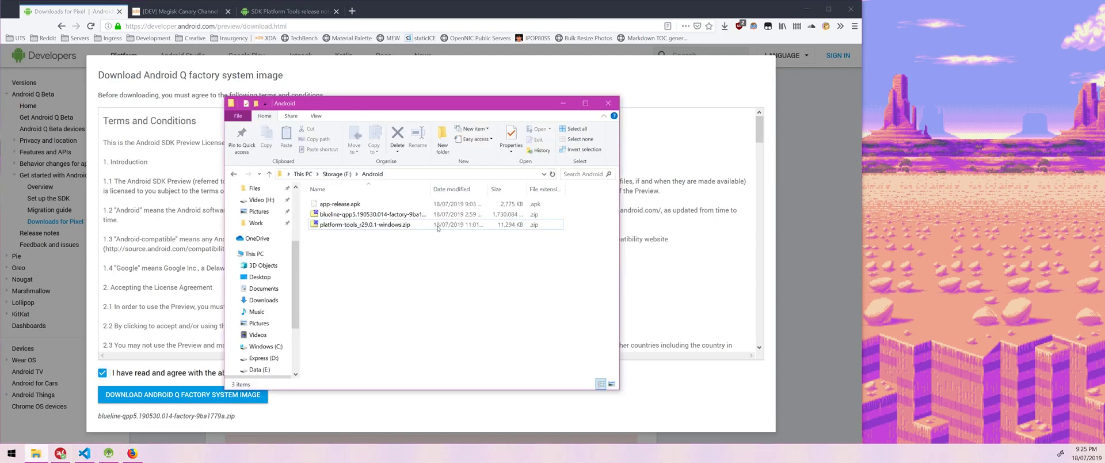
# - Request the Canary Magisk Manager download, app-release.apk, from the XDA Magisk Canary Channel thread
pyautogui.click(160, 13)
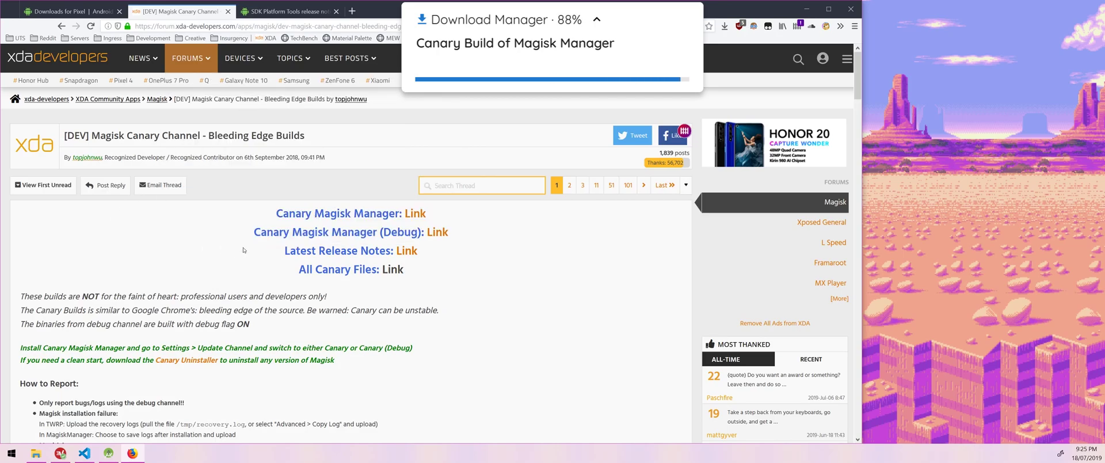
pyautogui.click(412, 214)
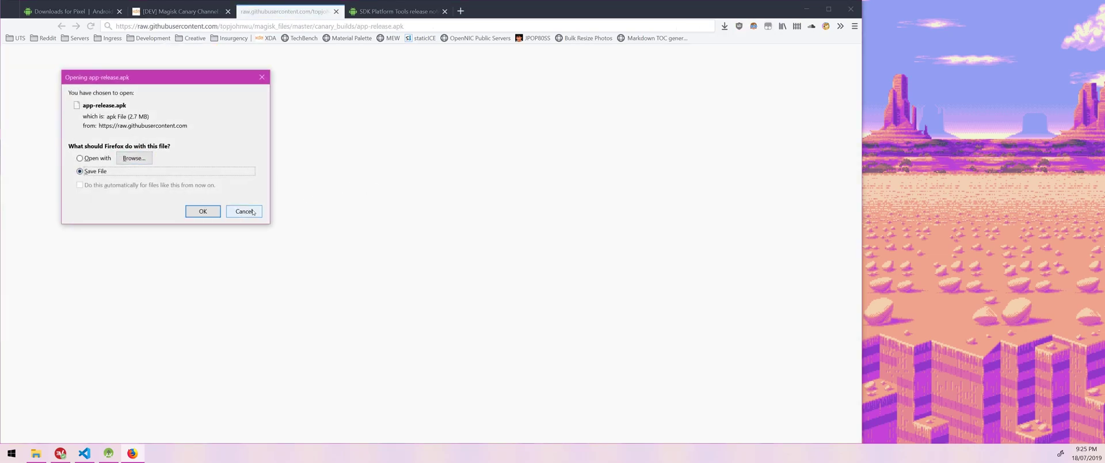
pyautogui.press('Return')
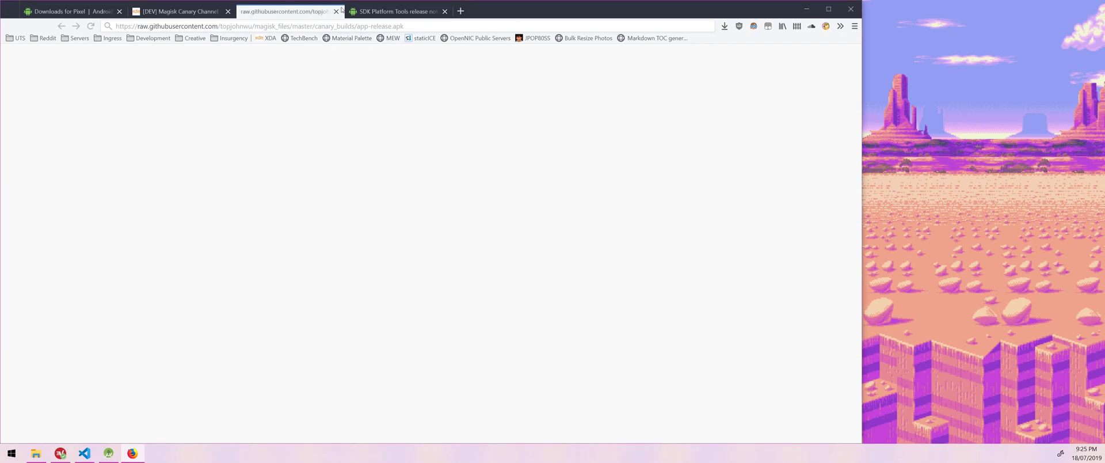
# - Accept the terms and request the SDK Platform-Tools download for Windows from the release notes page
pyautogui.click(256, 11)
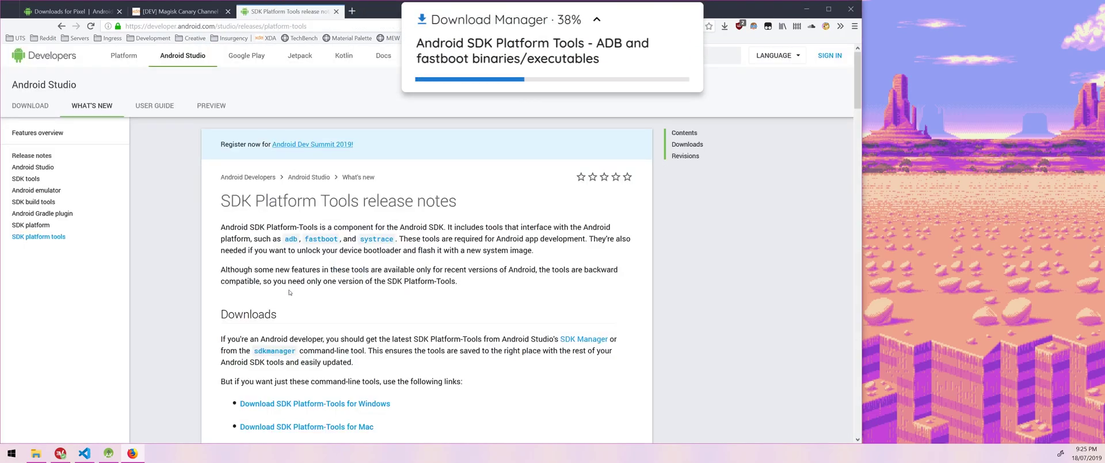
pyautogui.scroll(-3, 290, 292)
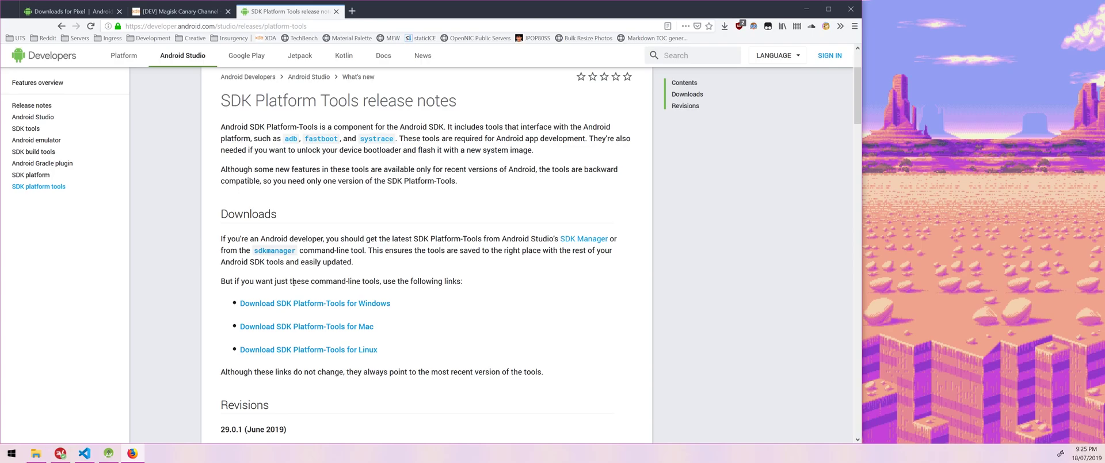
pyautogui.click(301, 303)
pyautogui.click(230, 372)
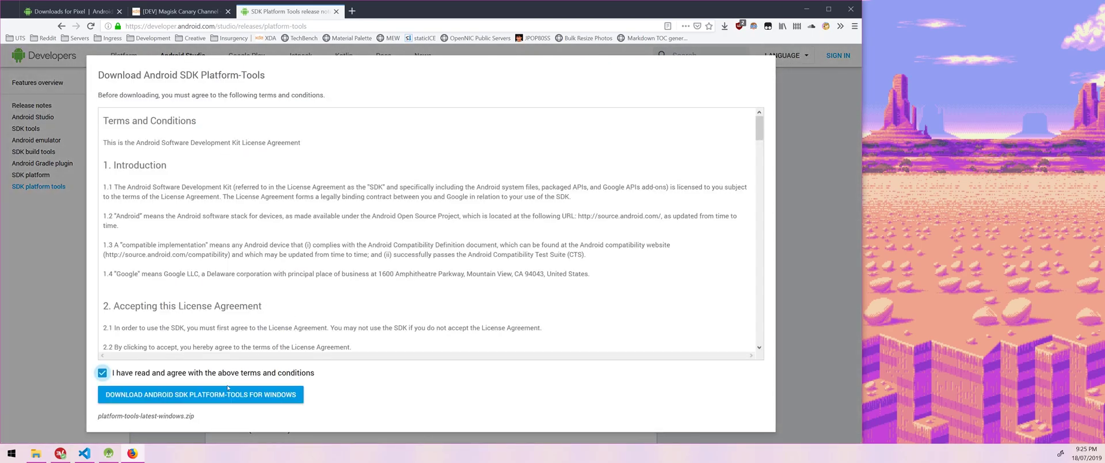
pyautogui.click(221, 399)
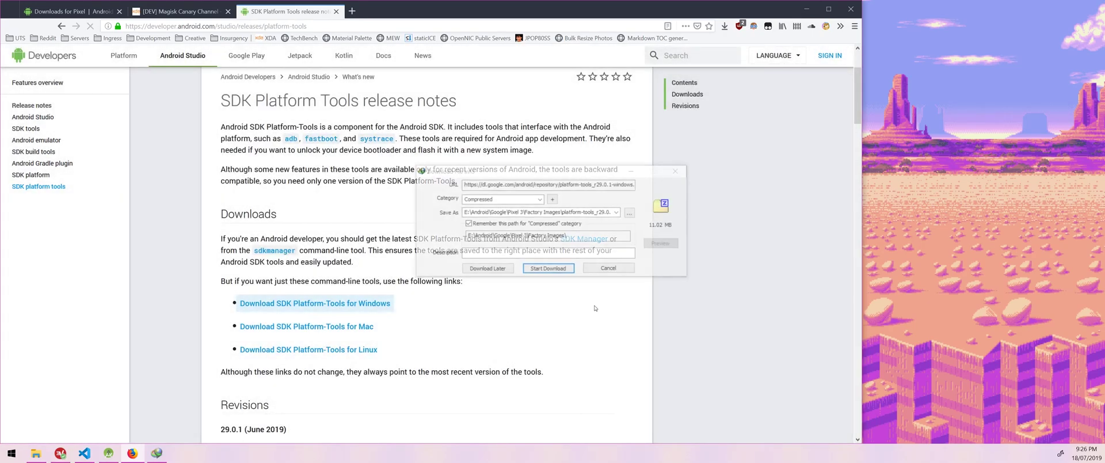
pyautogui.press('Return')
# - Minimize the browser, switch to the Android folder in File Explorer and open the blueline factory image archive
pyautogui.click(35, 452)
pyautogui.click(817, 8)
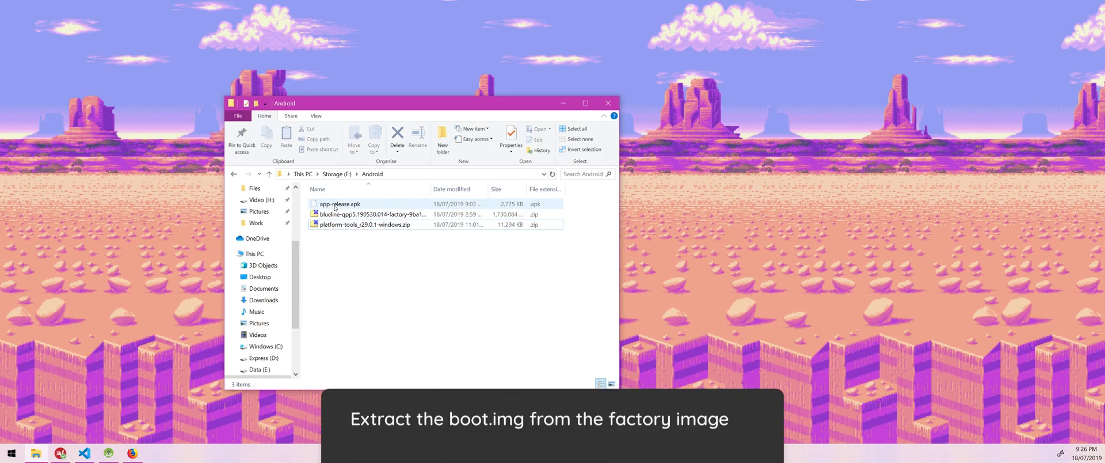
pyautogui.doubleClick(334, 215)
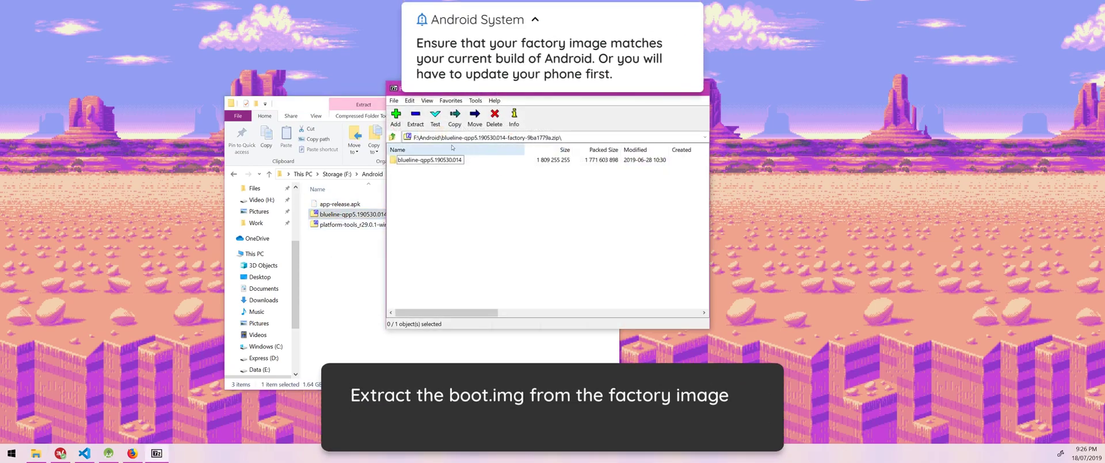
pyautogui.click(450, 163)
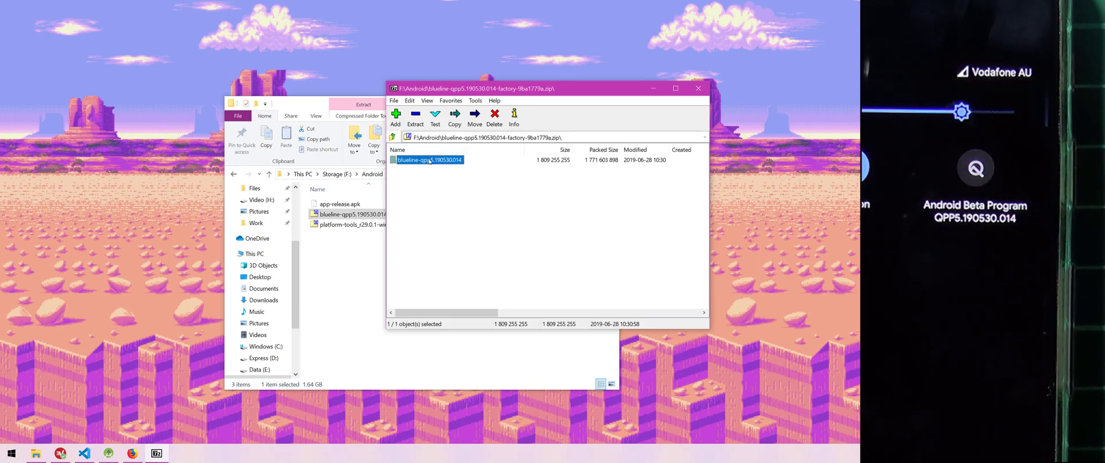
# - Open the nested image-blueline-qpp5.190530.014.zip inside the factory image's blueline-qpp5.190530.014 folder
pyautogui.moveTo(449, 88); pyautogui.dragTo(546, 93)
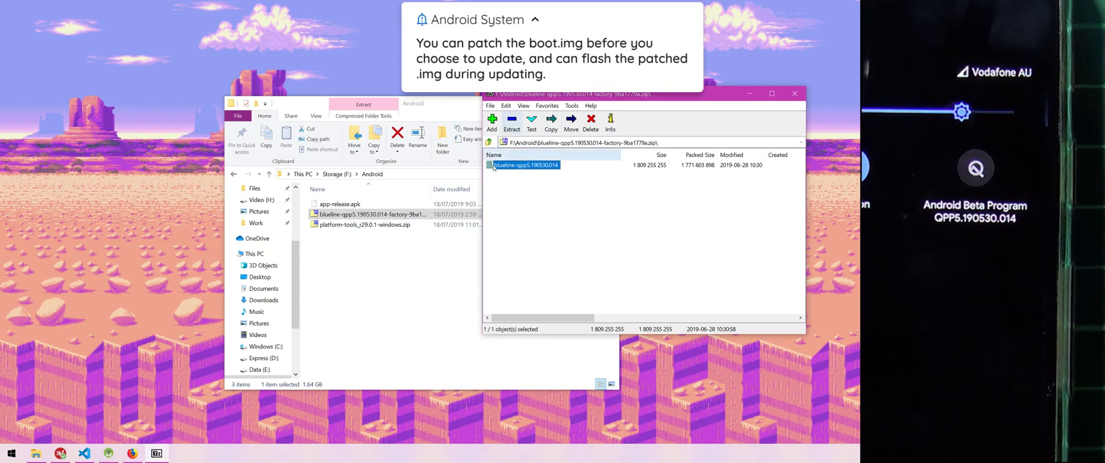
pyautogui.doubleClick(518, 166)
pyautogui.moveTo(512, 227); pyautogui.dragTo(547, 259)
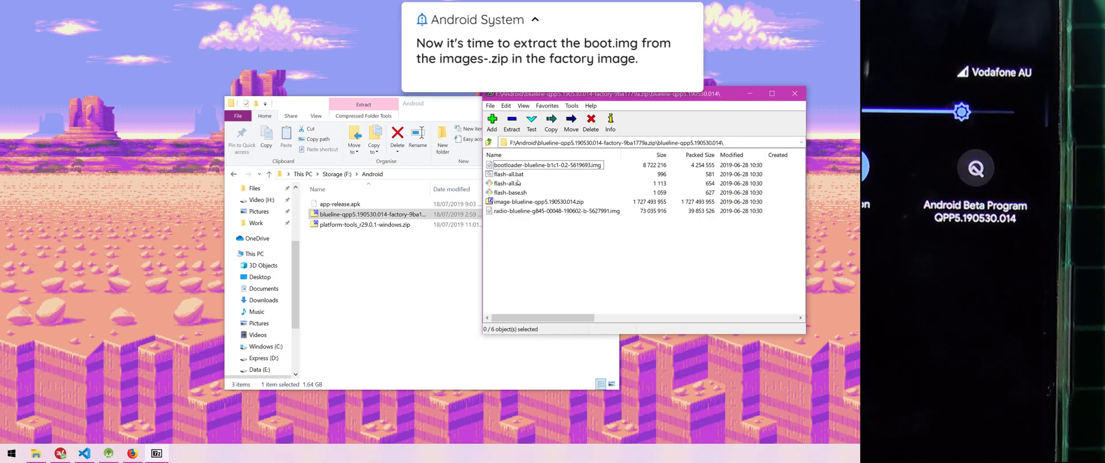
pyautogui.click(498, 203)
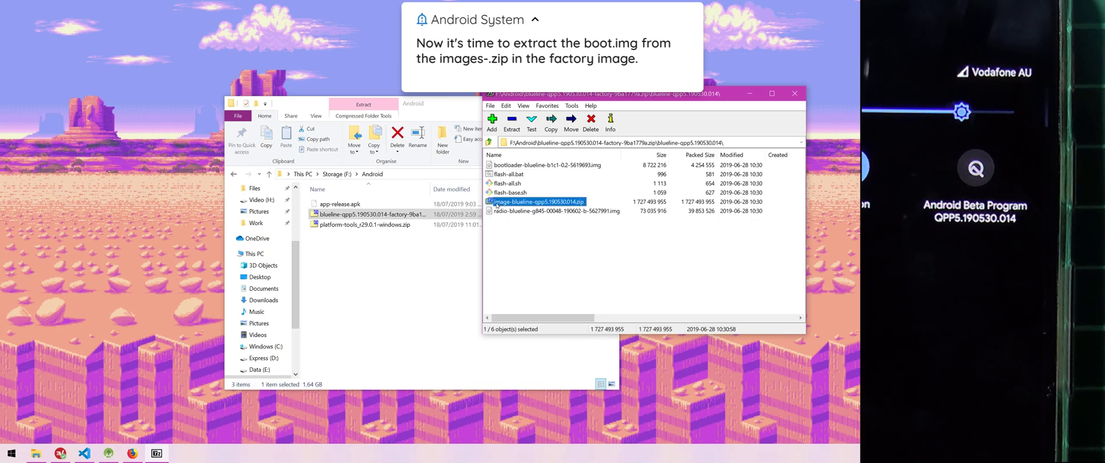
pyautogui.doubleClick(559, 203)
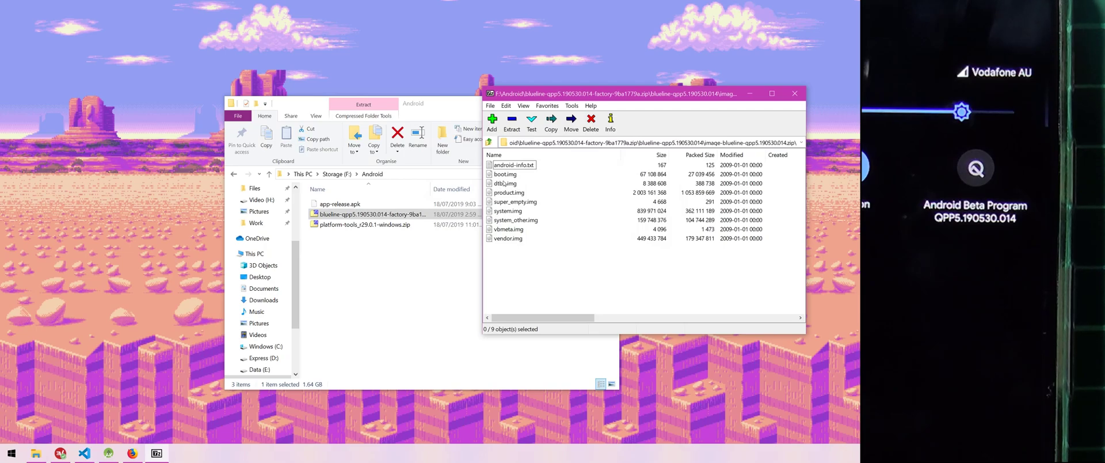
# - Extract boot.img from the nested image archive into the Android folder and close the archive
pyautogui.moveTo(500, 176); pyautogui.dragTo(439, 267)
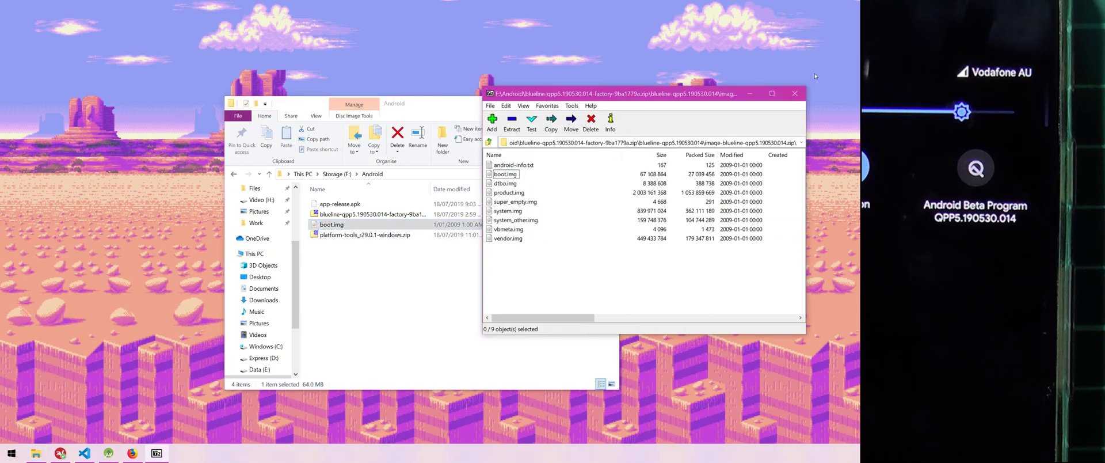
pyautogui.click(795, 93)
pyautogui.click(460, 326)
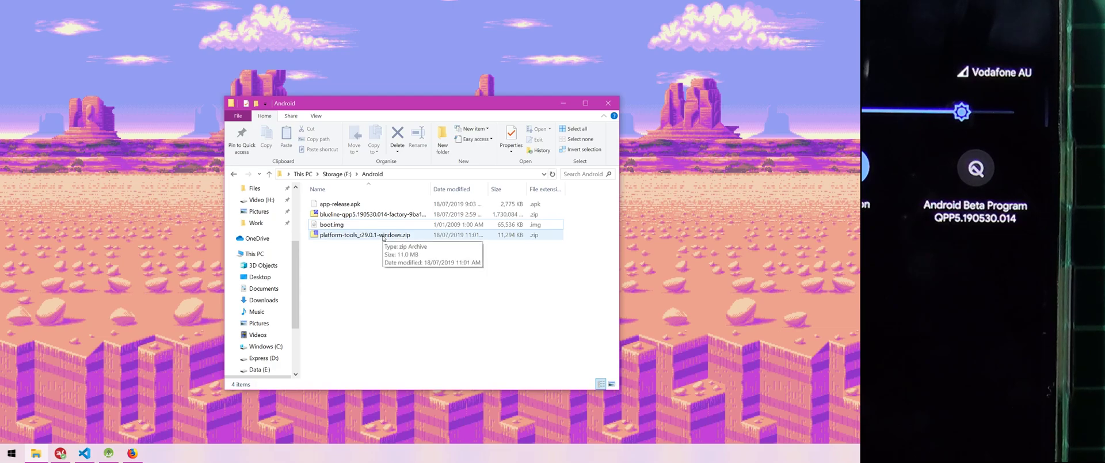
pyautogui.click(337, 228)
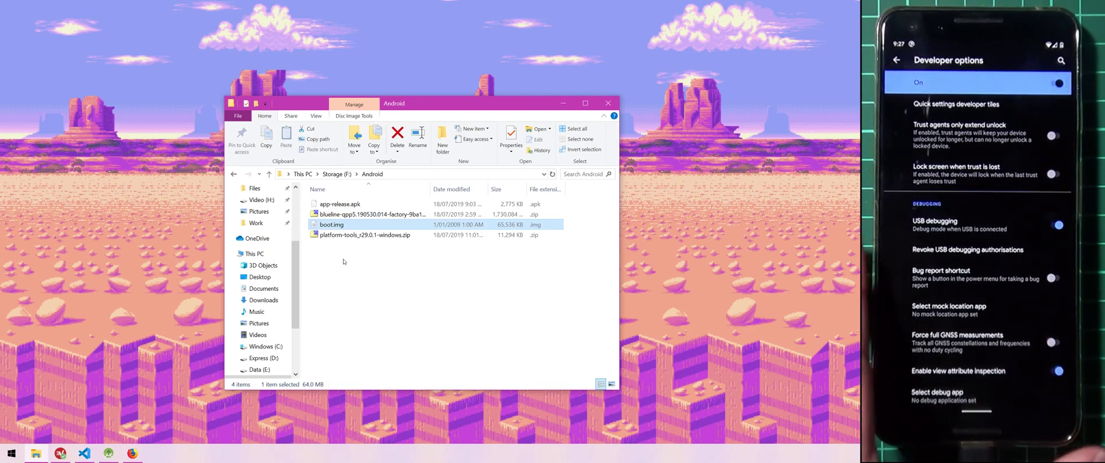
pyautogui.click(344, 260)
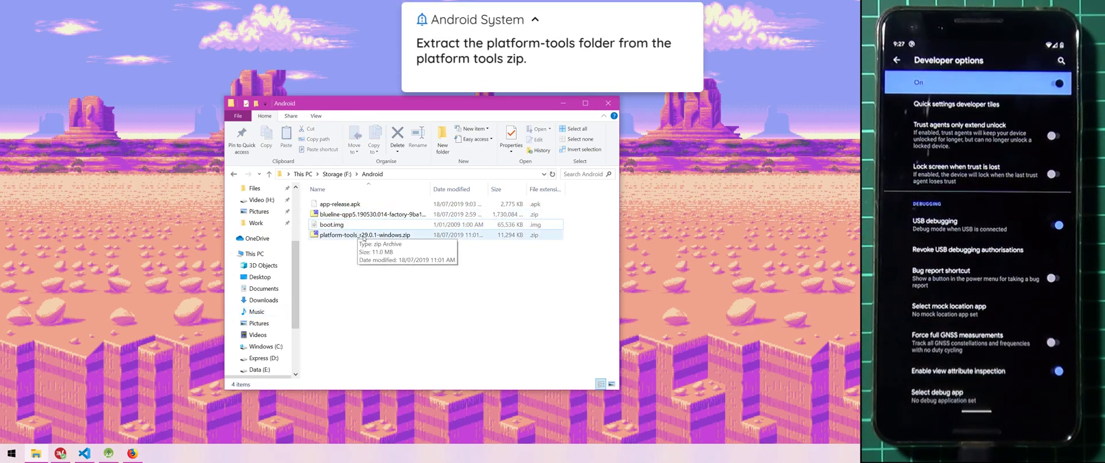
# - Extract the platform-tools folder from platform-tools_r29.0.1-windows.zip into the Android folder and close the archive
pyautogui.doubleClick(364, 235)
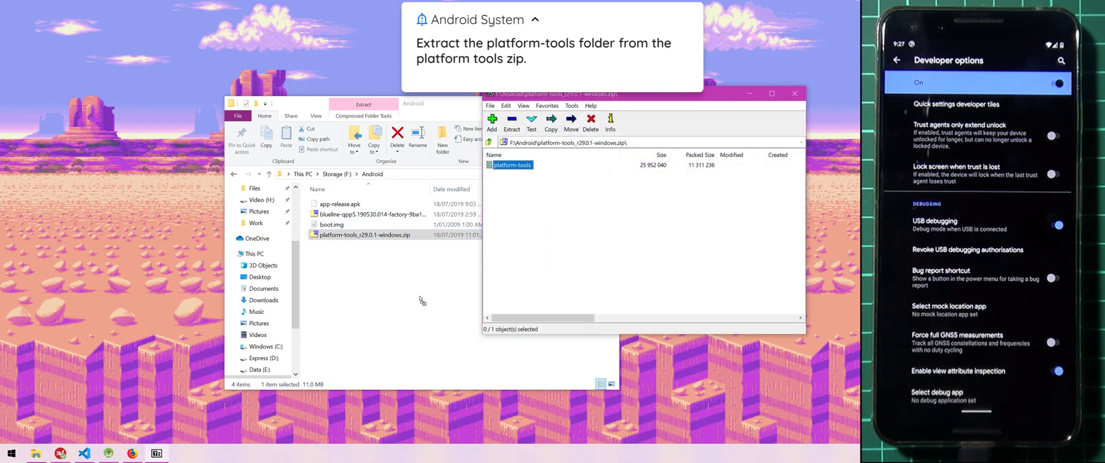
pyautogui.moveTo(420, 300); pyautogui.dragTo(419, 298)
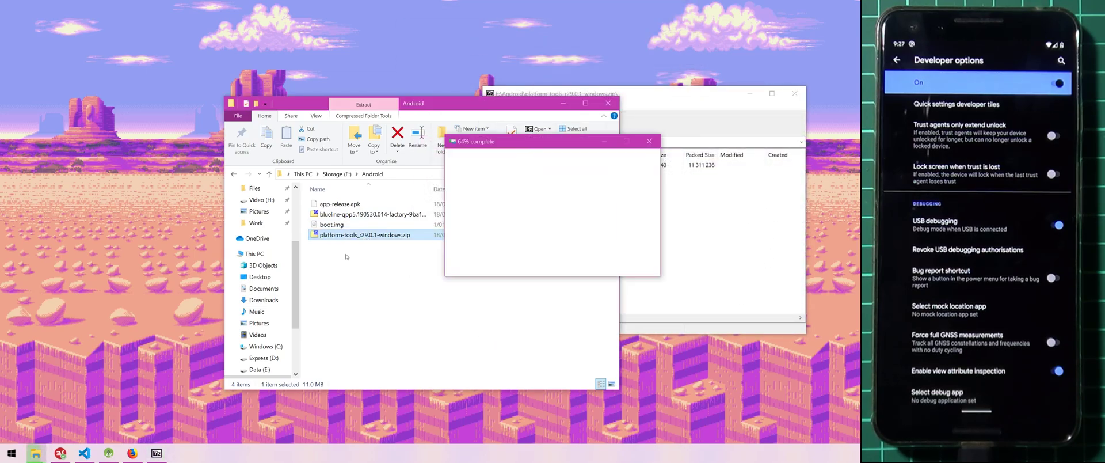
pyautogui.click(703, 240)
pyautogui.click(796, 93)
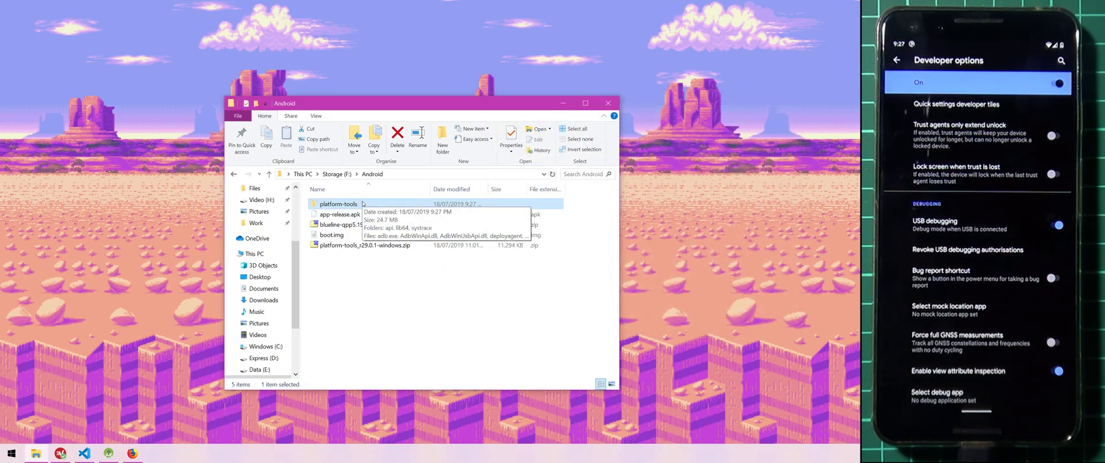
# - Open the extracted platform-tools folder and launch a cmd window in that location
pyautogui.doubleClick(345, 204)
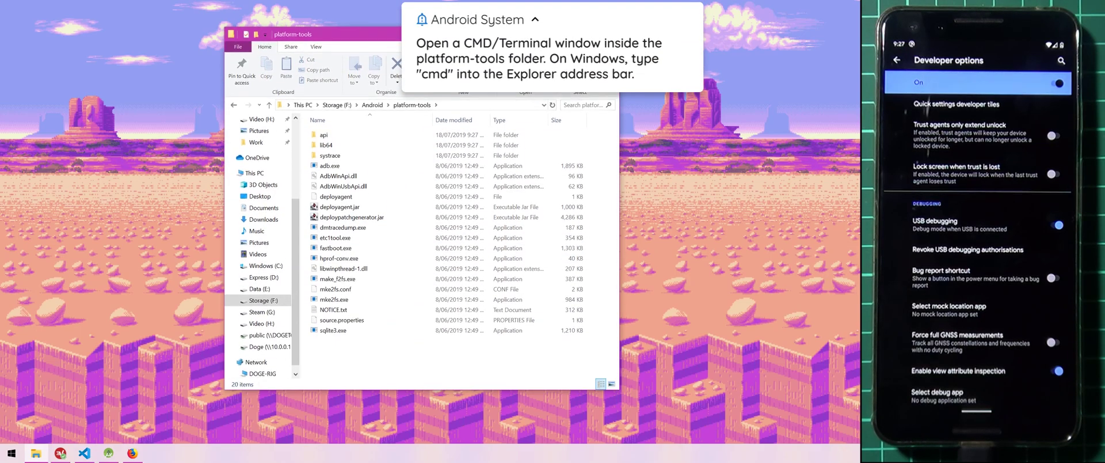
pyautogui.click(459, 106)
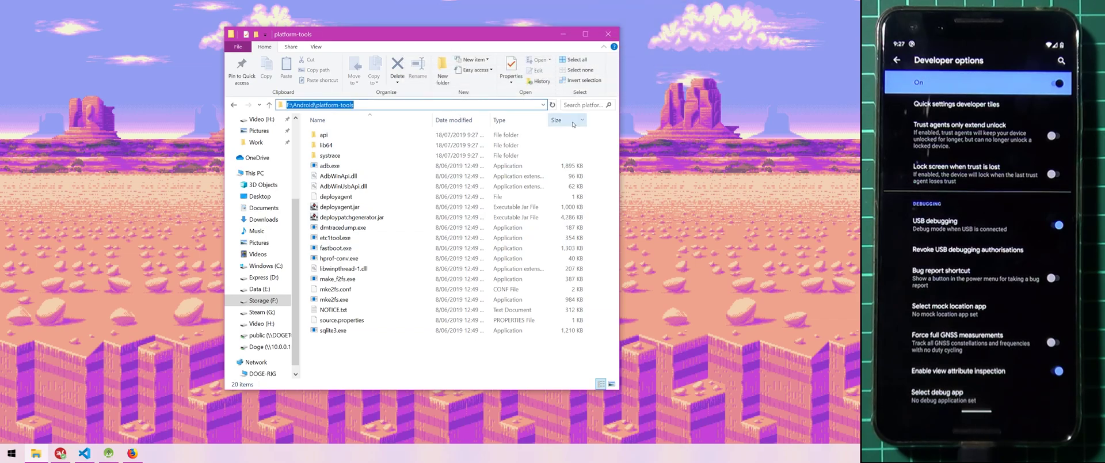
pyautogui.write('cm')
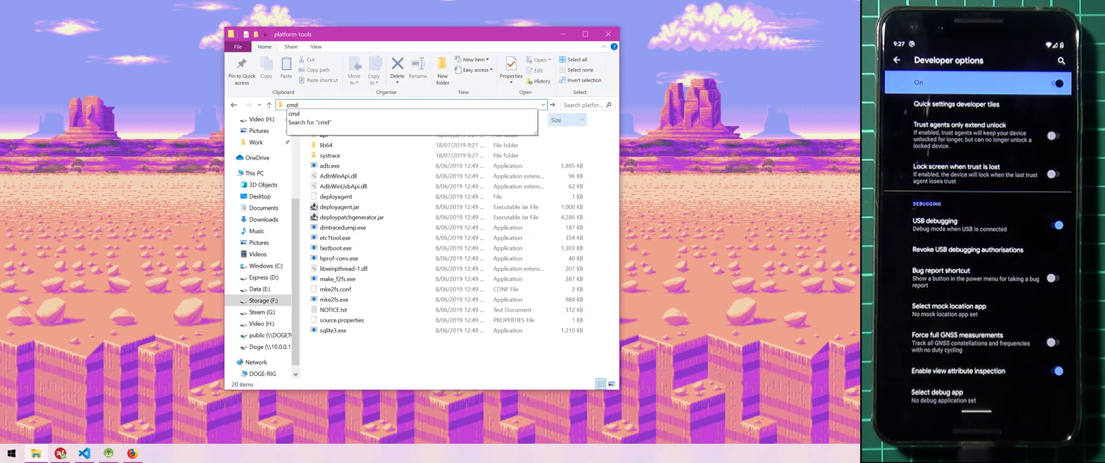
pyautogui.write('d')
pyautogui.press('Return')
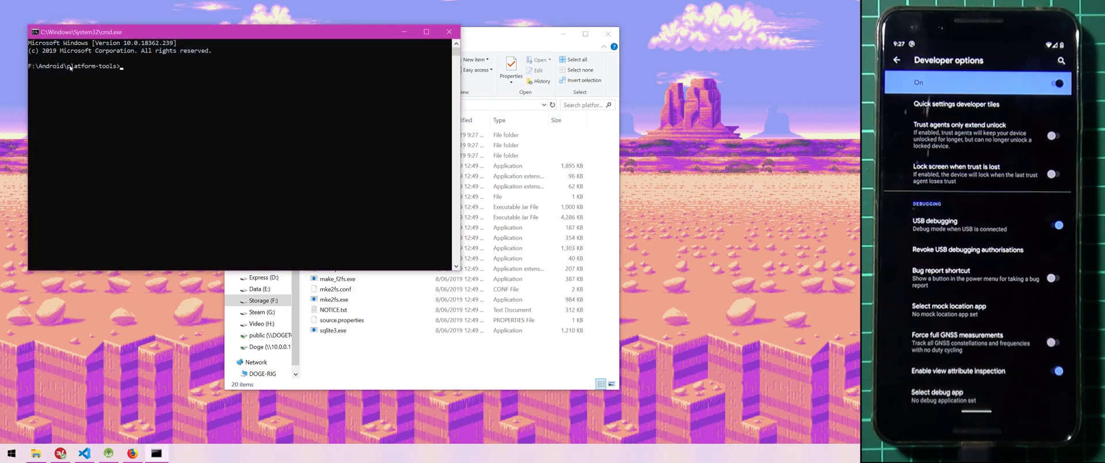
pyautogui.doubleClick(70, 67)
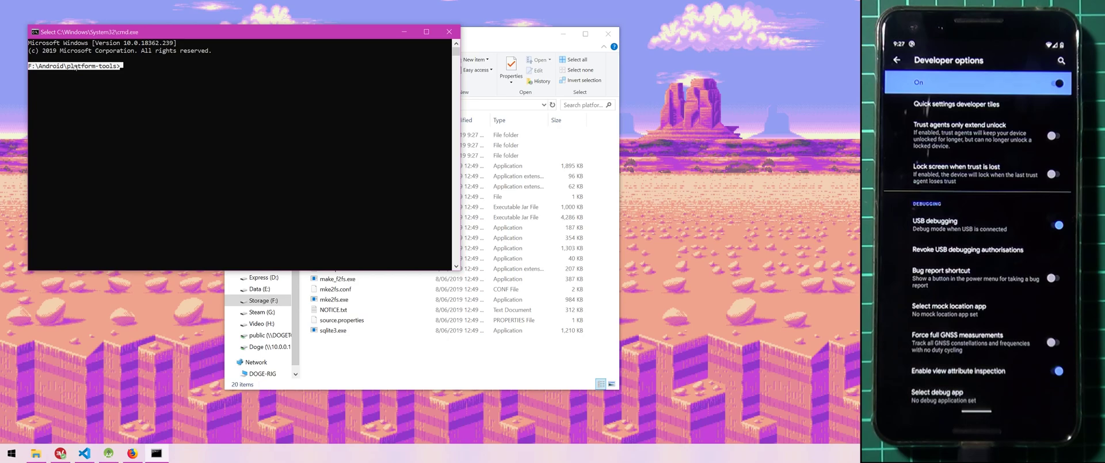
pyautogui.click(171, 81)
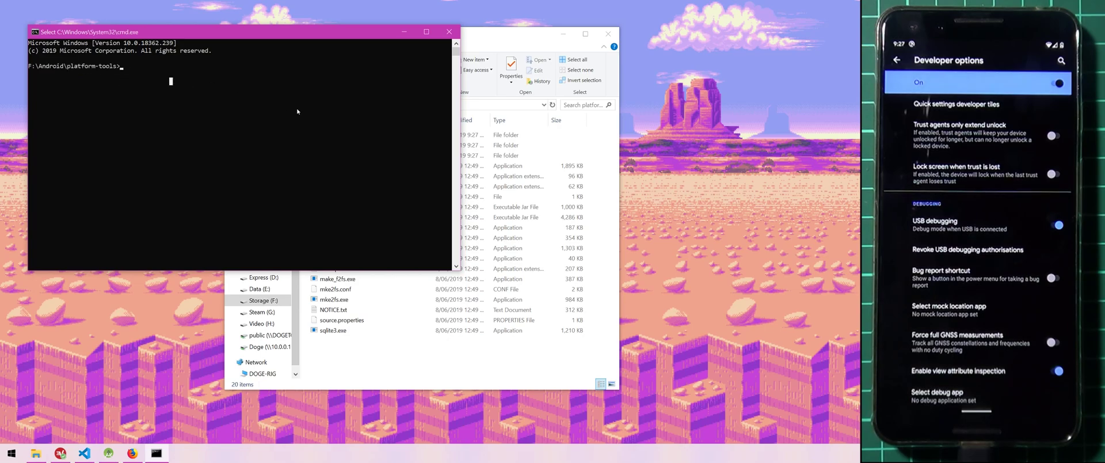
# - Run the fastboot and adb commands in the command prompt to check that both tools respond
pyautogui.write('fastboot')
pyautogui.press('Return')
pyautogui.write('adb')
pyautogui.press('Return')
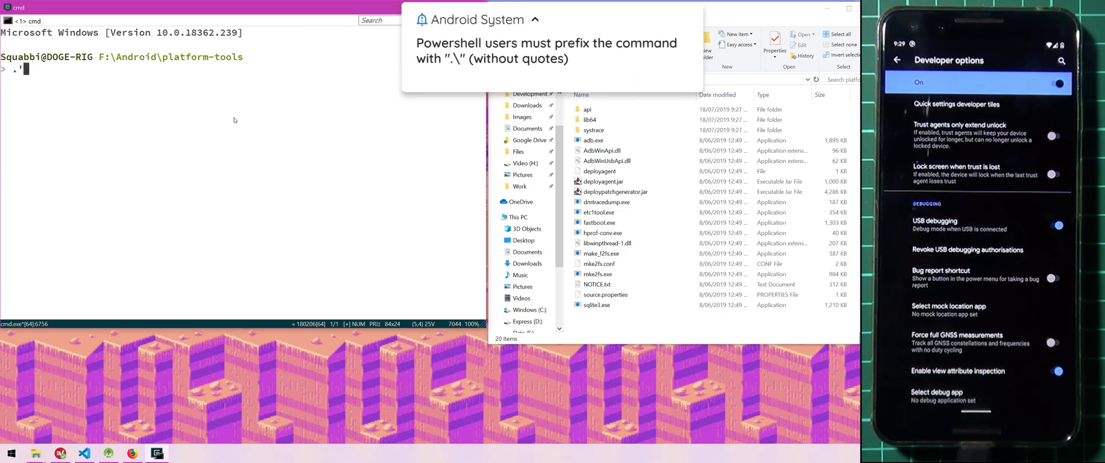
pyautogui.write('fastboot.exe')
pyautogui.press('BackSpace')
pyautogui.press('BackSpace')
pyautogui.press('BackSpace')
pyautogui.press('BackSpace')
pyautogui.press('BackSpace')
pyautogui.press('BackSpace')
pyautogui.press('BackSpace')
pyautogui.press('BackSpace')
pyautogui.press('BackSpace')
pyautogui.press('BackSpace')
pyautogui.press('BackSpace')
pyautogui.press('BackSpace')
pyautogui.press('BackSpace')
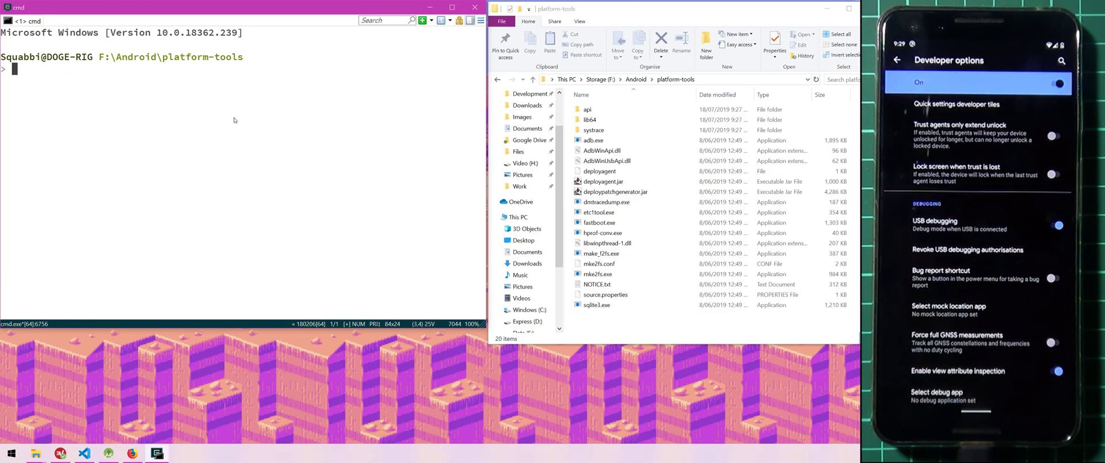
# - Go up to the Android folder in File Explorer, select boot.img and return to the command prompt
pyautogui.click(636, 79)
pyautogui.moveTo(625, 200); pyautogui.dragTo(601, 164)
pyautogui.click(345, 166)
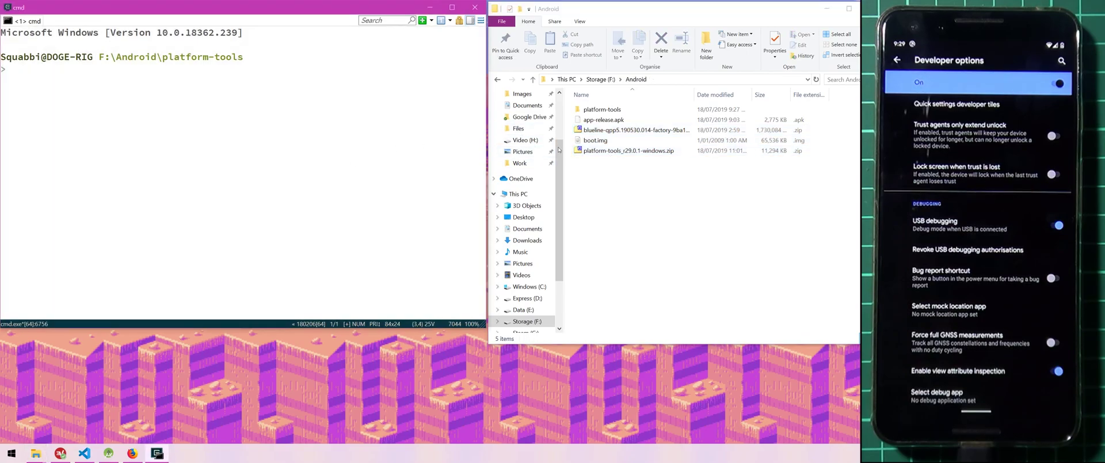
pyautogui.click(593, 140)
pyautogui.click(350, 153)
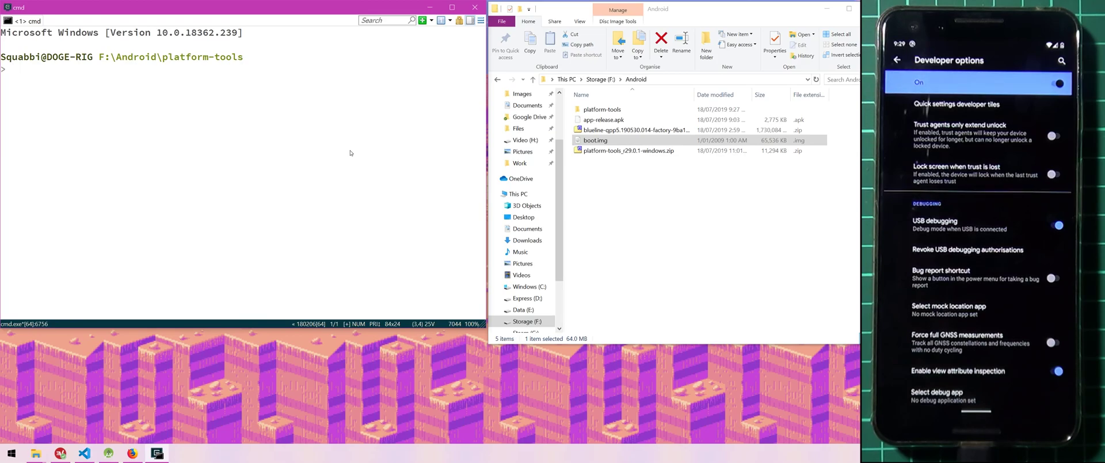
# - Push F:\Android\boot.img to /sdcard/ on the phone with adb push and check the command's output
pyautogui.write('adb push')
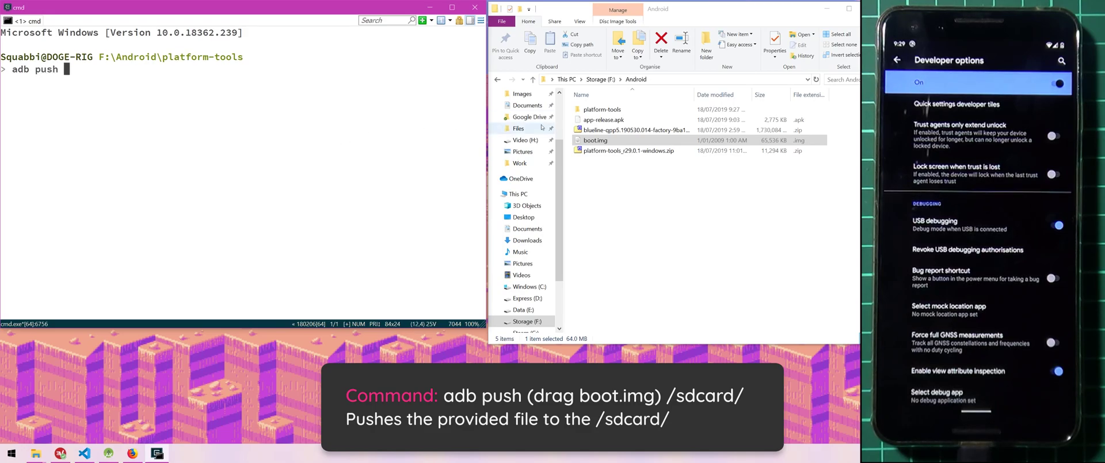
pyautogui.moveTo(595, 140); pyautogui.dragTo(342, 170)
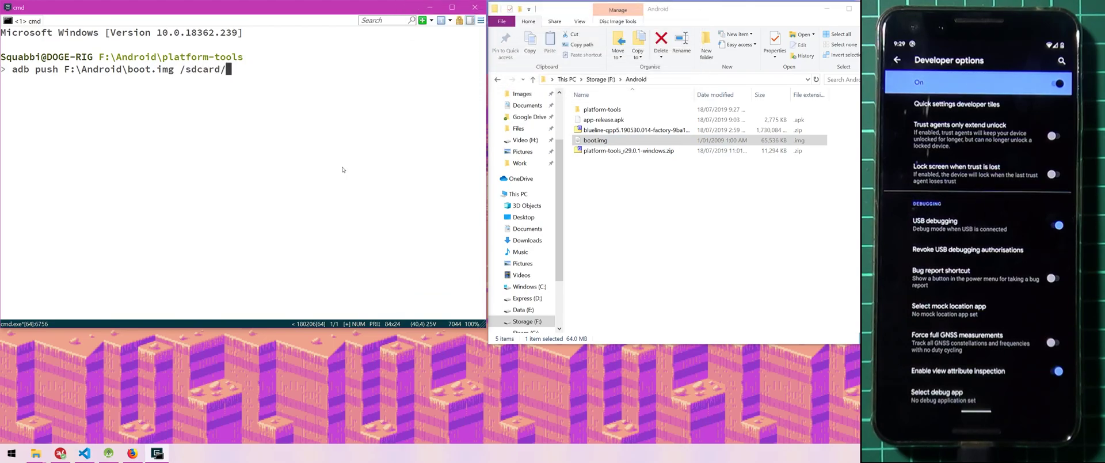
pyautogui.scroll(1, 325, 150)
pyautogui.scroll(1, 325, 150)
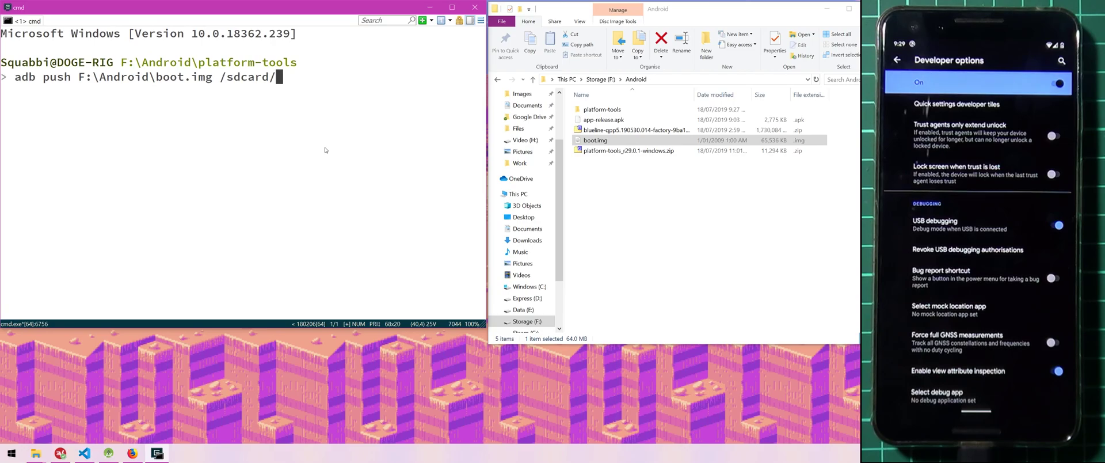
pyautogui.press('Return')
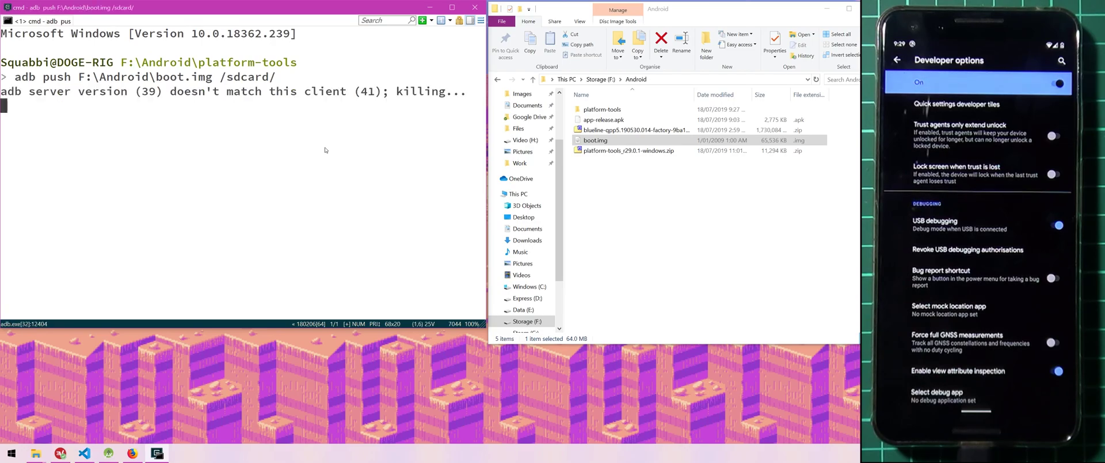
pyautogui.doubleClick(244, 91)
pyautogui.tripleClick(160, 91)
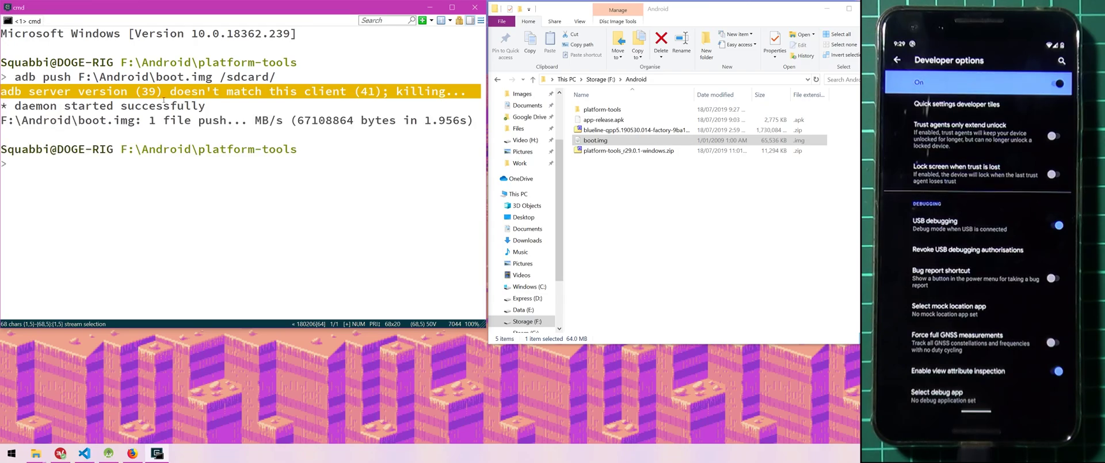
pyautogui.click(273, 139)
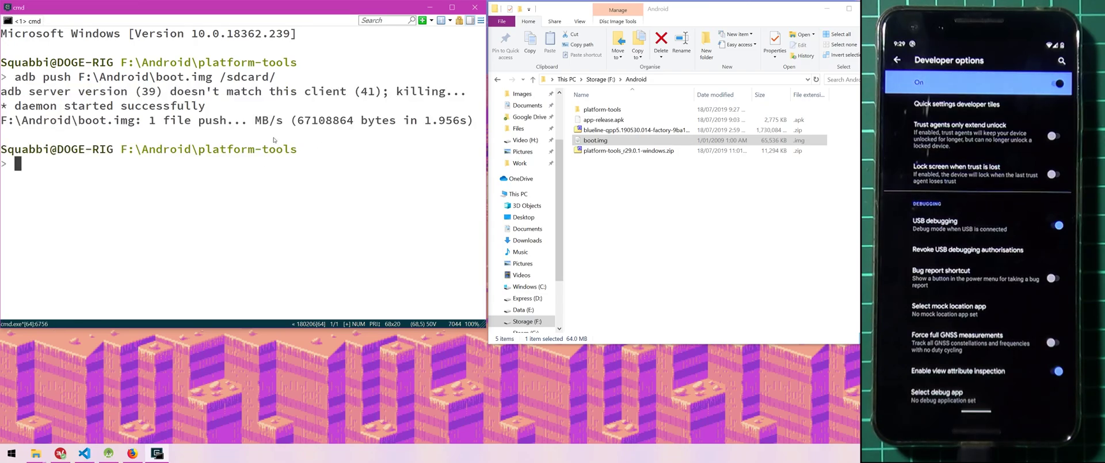
pyautogui.tripleClick(201, 124)
pyautogui.click(355, 160)
# - Install F:\Android\app-release.apk on the phone with adb install
pyautogui.click(579, 120)
pyautogui.click(338, 161)
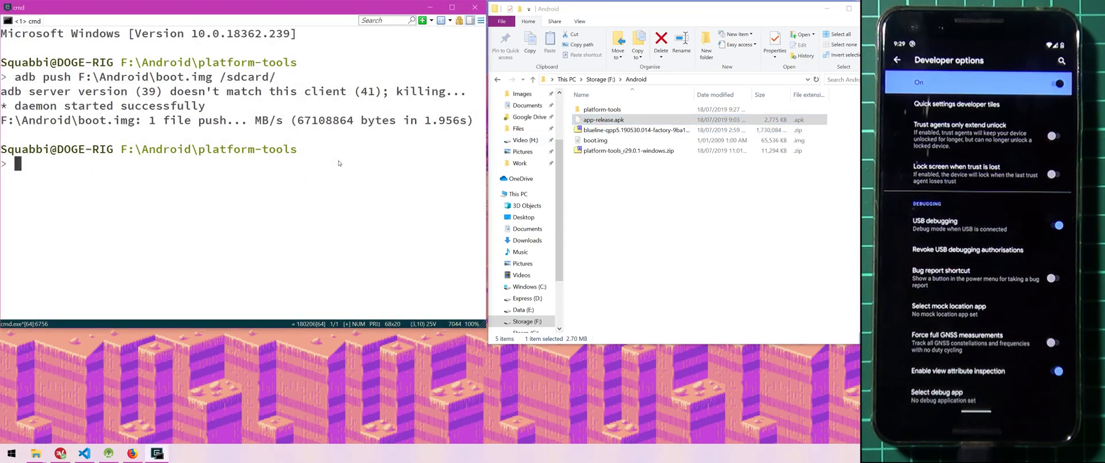
pyautogui.write('adb p')
pyautogui.press('BackSpace')
pyautogui.write('install')
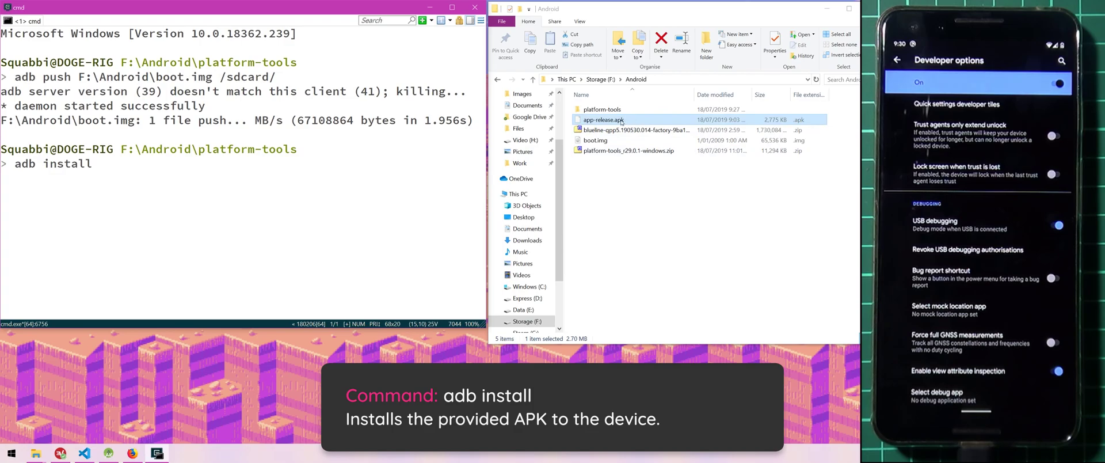
pyautogui.moveTo(603, 120); pyautogui.dragTo(306, 198)
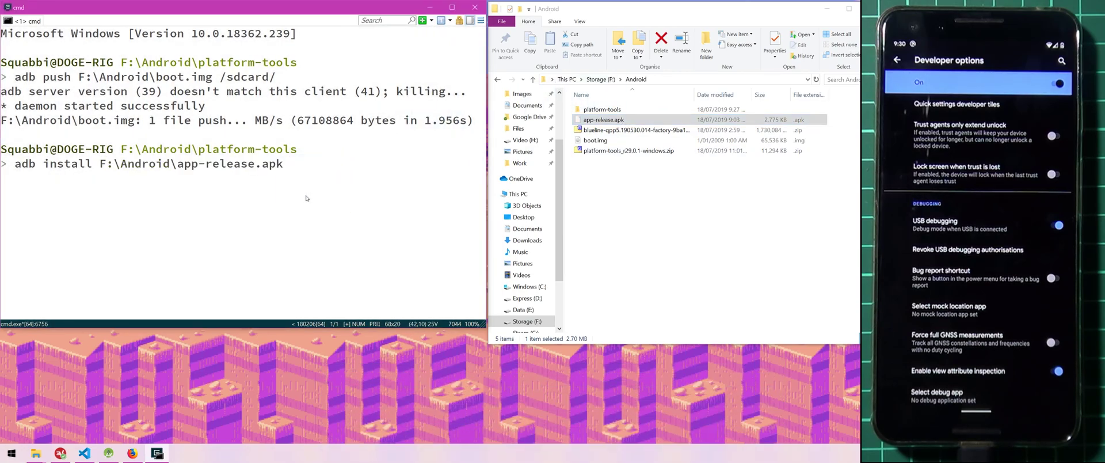
pyautogui.press('Return')
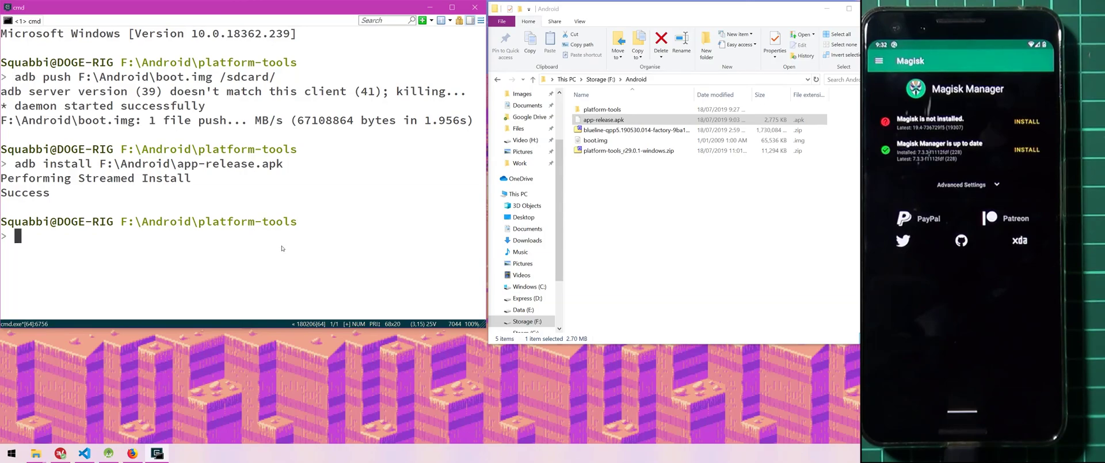
# - Change the command prompt to the parent directory with cd .
pyautogui.write('cd')
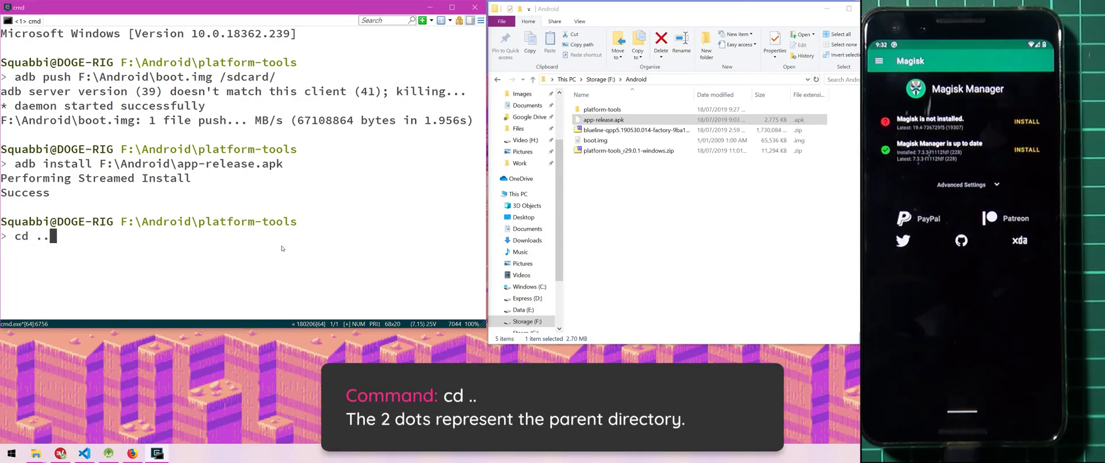
pyautogui.write(' ..')
pyautogui.press('Return')
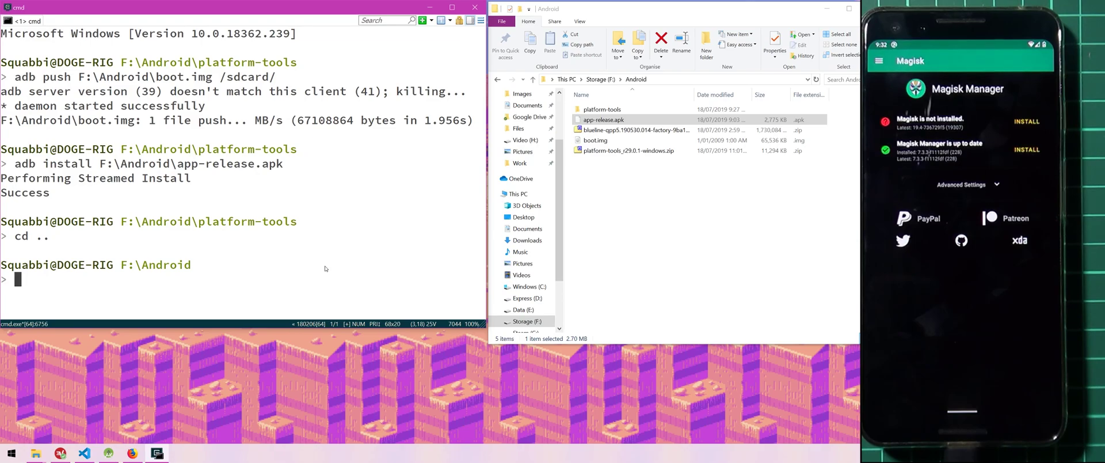
# - Pull /sdcard/Download/magisk_patched.img from the phone into the current directory with adb pull and select the file in the Android folder
pyautogui.write('adb')
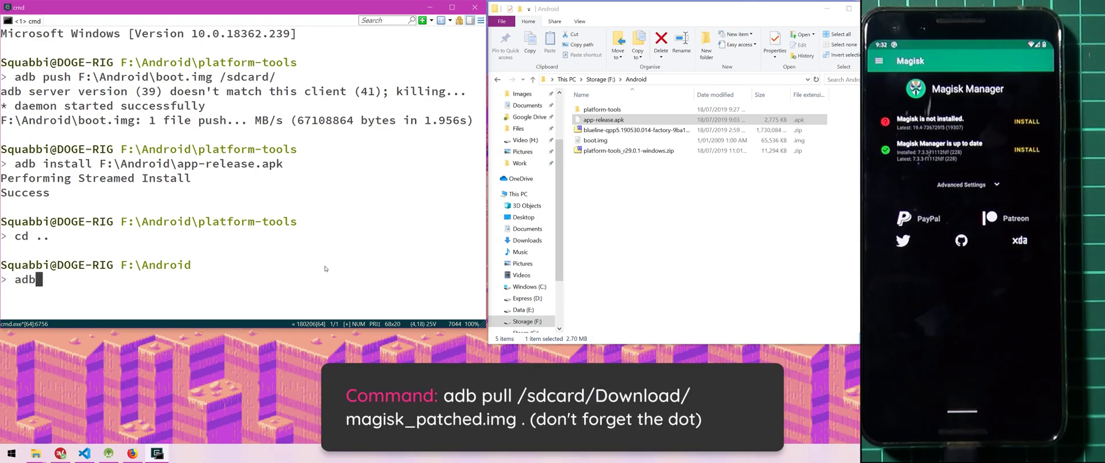
pyautogui.write(' pull /sdcard/Download/')
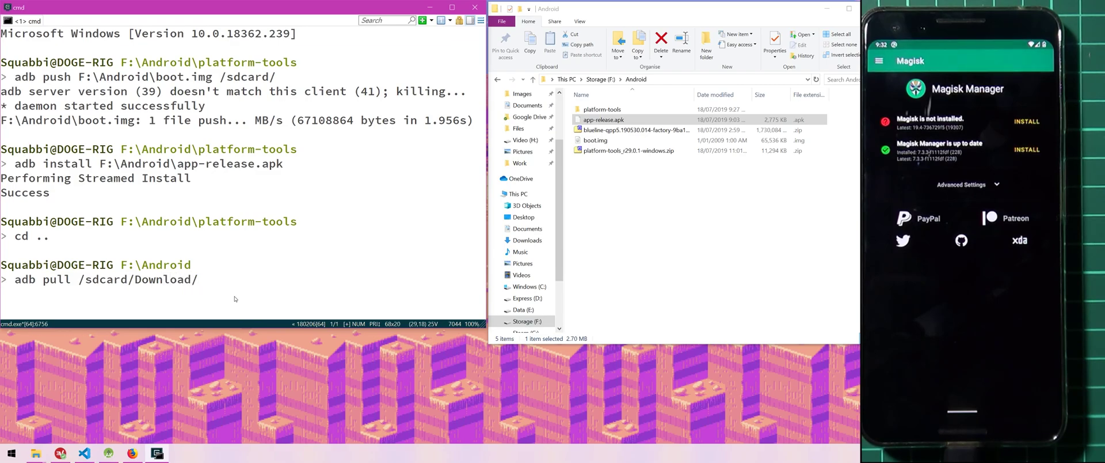
pyautogui.write('magisk_patched.img ')
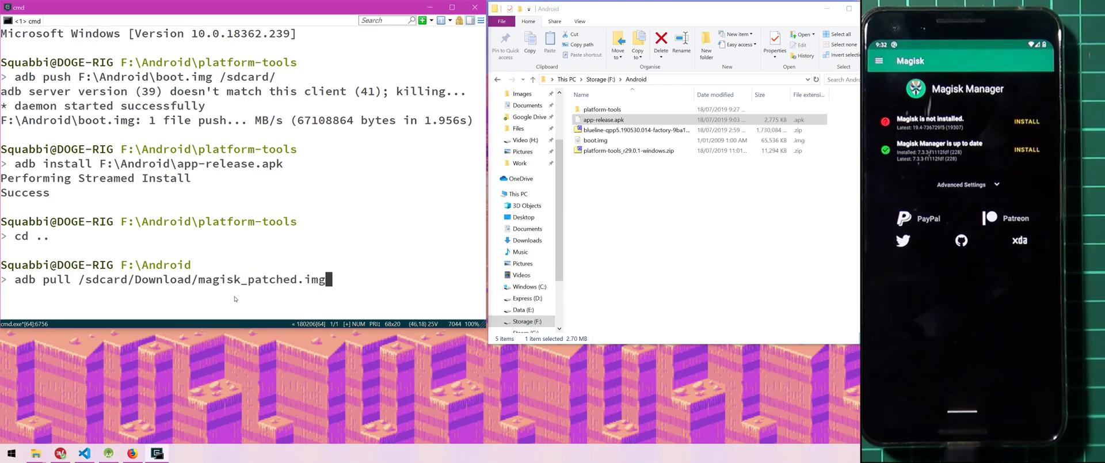
pyautogui.write('.')
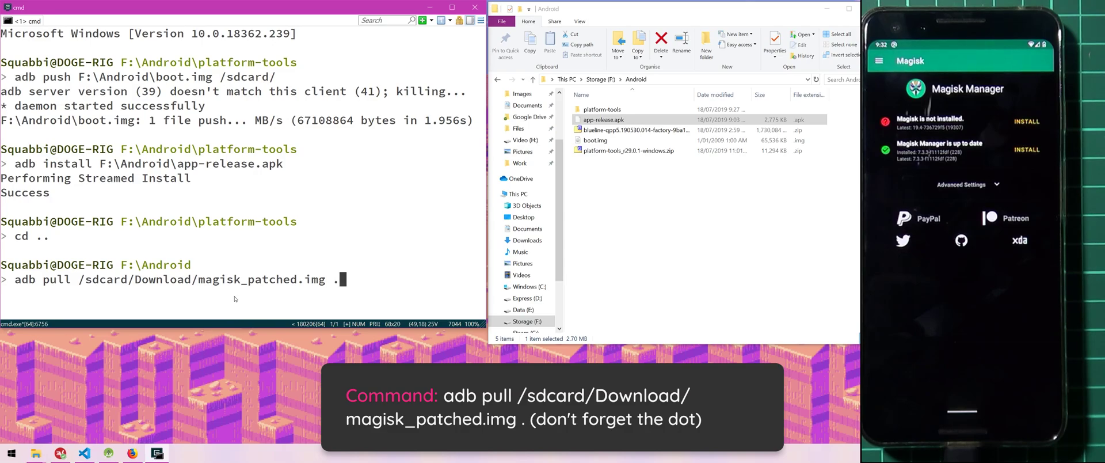
pyautogui.press('Return')
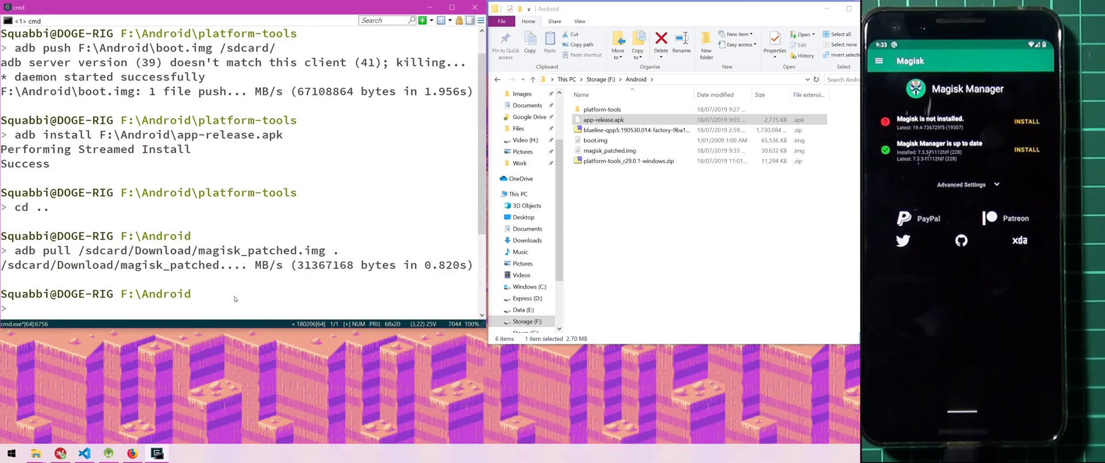
pyautogui.click(613, 151)
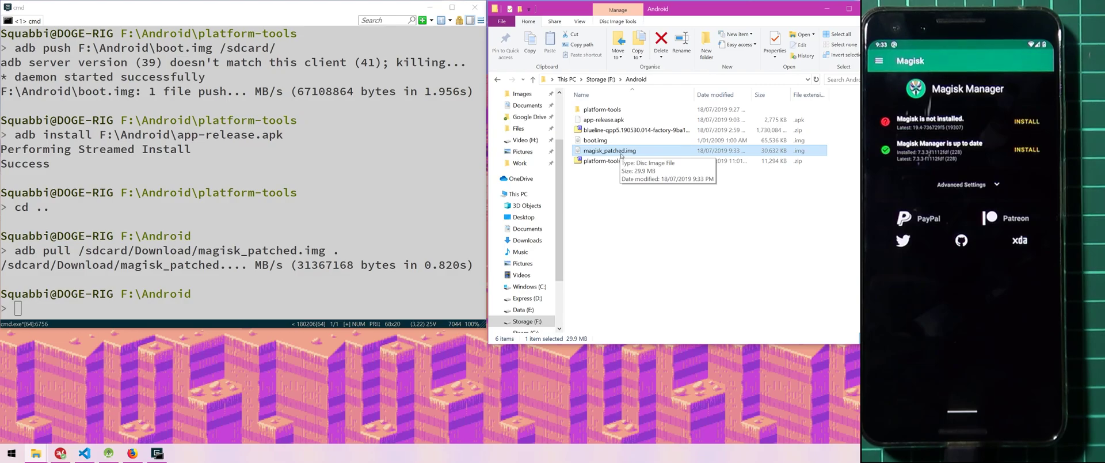
# - Reboot the phone into the bootloader with adb reboot bootloader
pyautogui.click(420, 165)
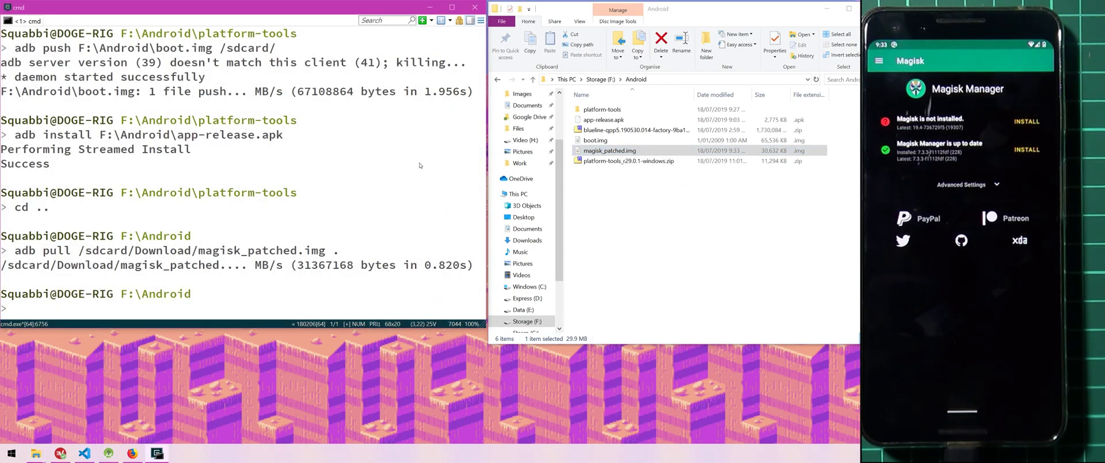
pyautogui.write('a')
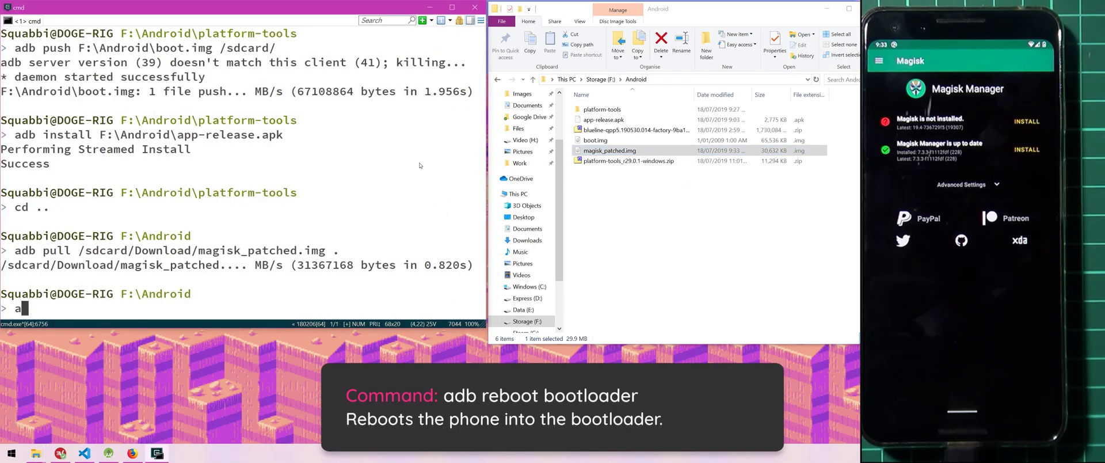
pyautogui.write('db reboot boot')
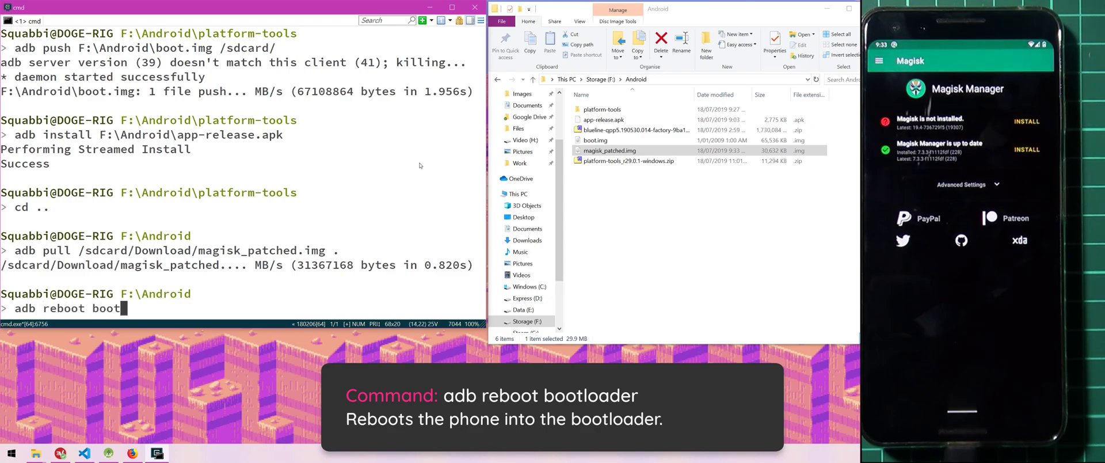
pyautogui.write('loader')
pyautogui.press('Return')
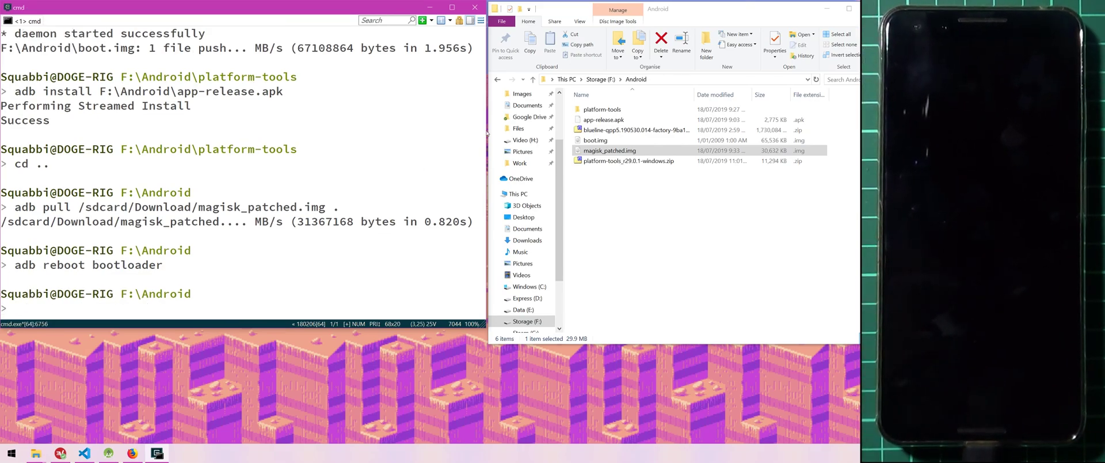
# - Run fastboot devices to check that the phone is detected in fastboot mode
pyautogui.click(611, 152)
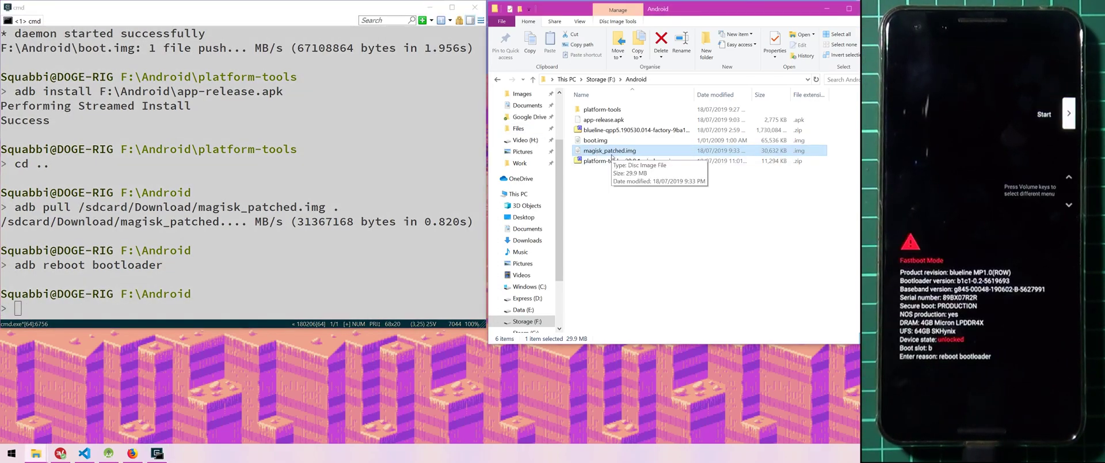
pyautogui.click(371, 267)
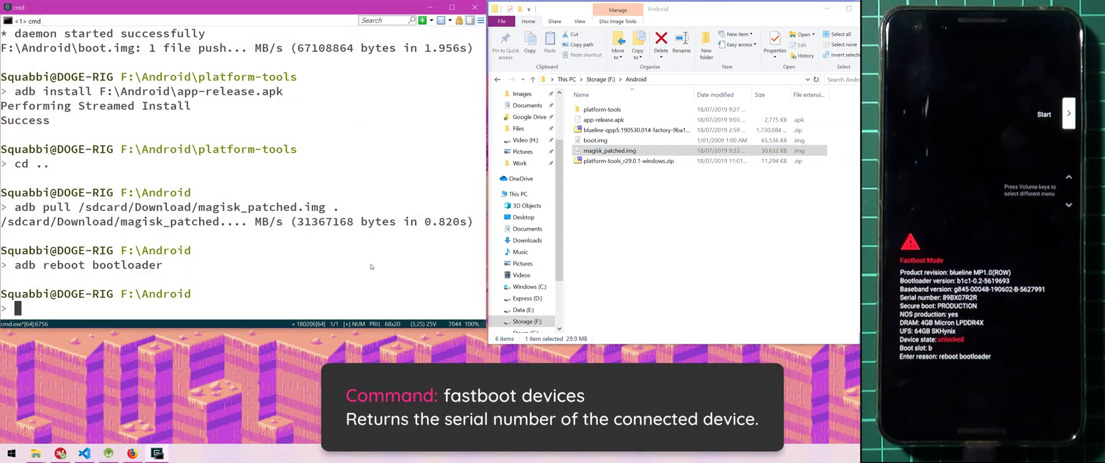
pyautogui.write('fastboot debv')
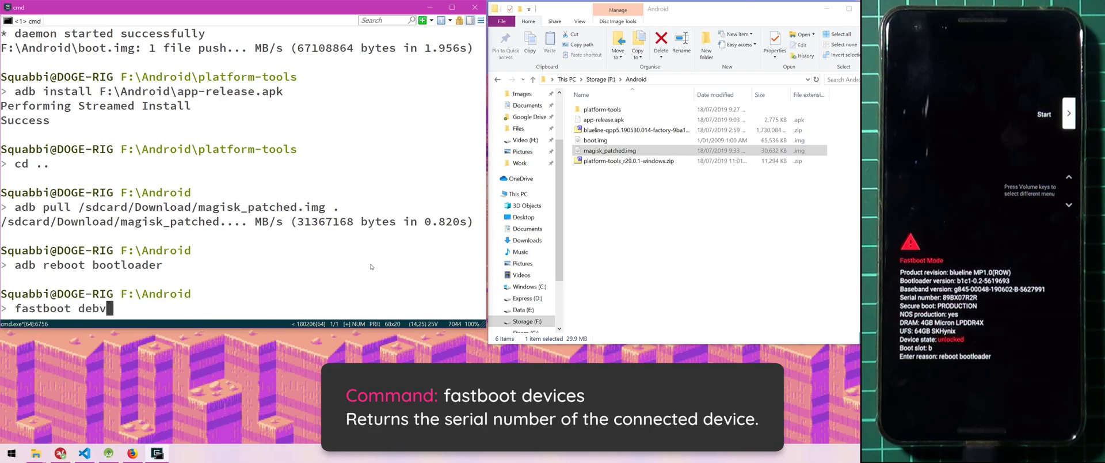
pyautogui.press('BackSpace')
pyautogui.press('BackSpace')
pyautogui.write('vices')
pyautogui.press('Return')
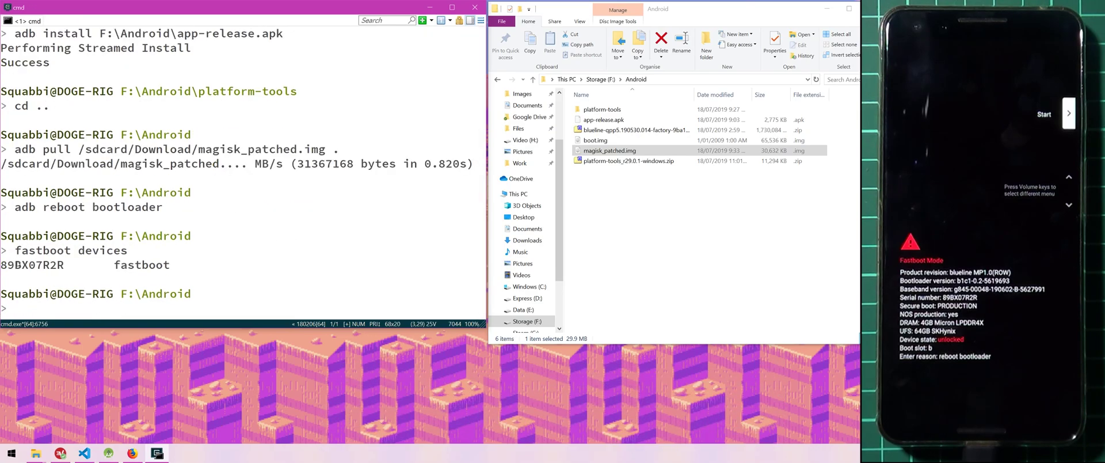
pyautogui.doubleClick(17, 264)
pyautogui.click(335, 291)
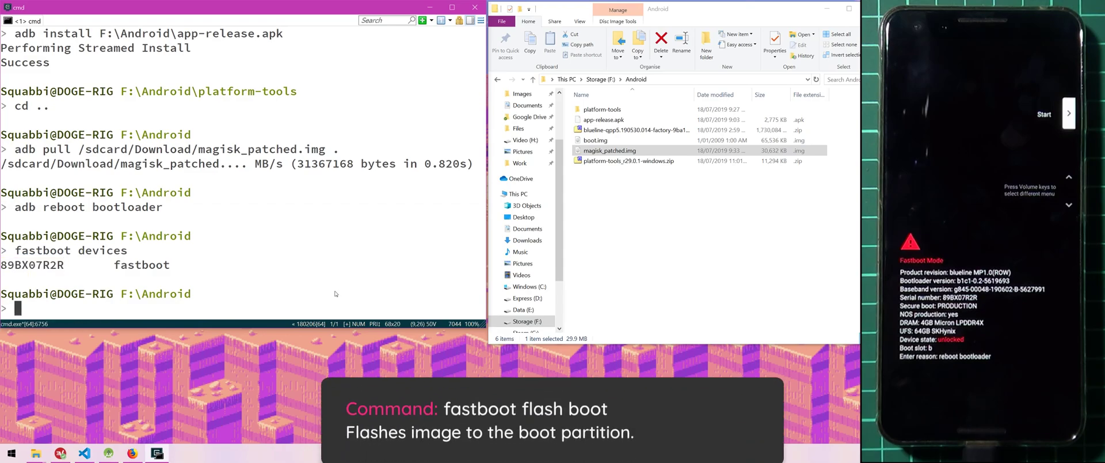
# - Flash F:\Android\magisk_patched.img to the boot partition with fastboot flash boot, and restart the phone with fastboot reboot
pyautogui.write('fastboot flash boot')
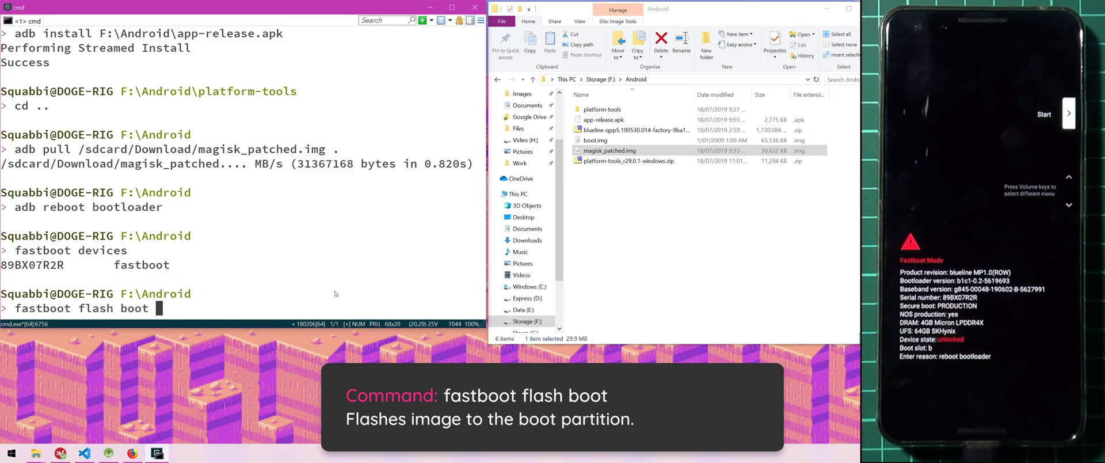
pyautogui.moveTo(609, 150); pyautogui.dragTo(328, 269)
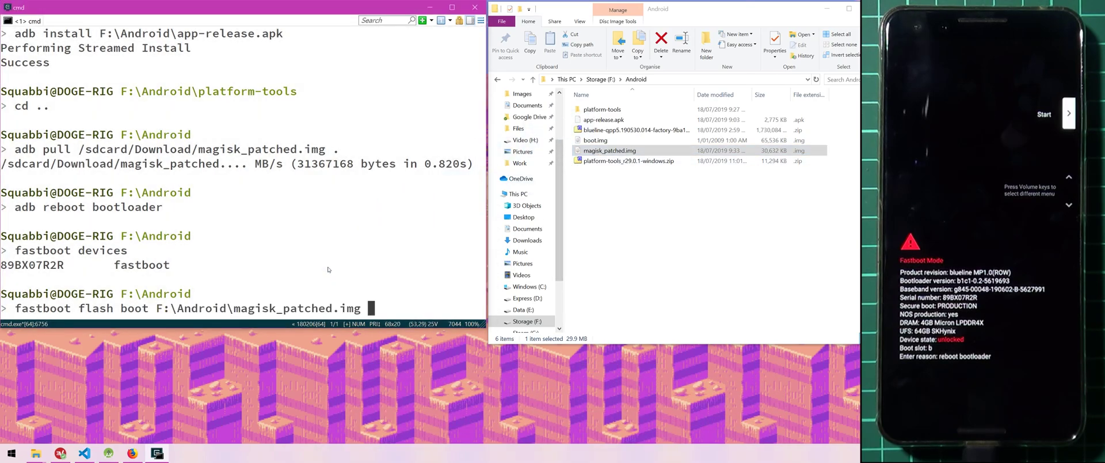
pyautogui.press('Return')
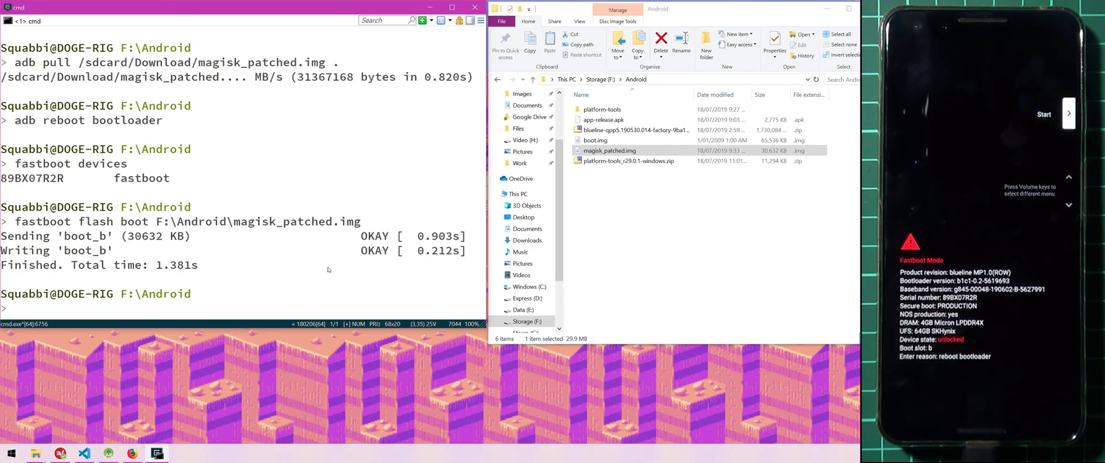
pyautogui.write('fastboot reboot')
pyautogui.press('Return')
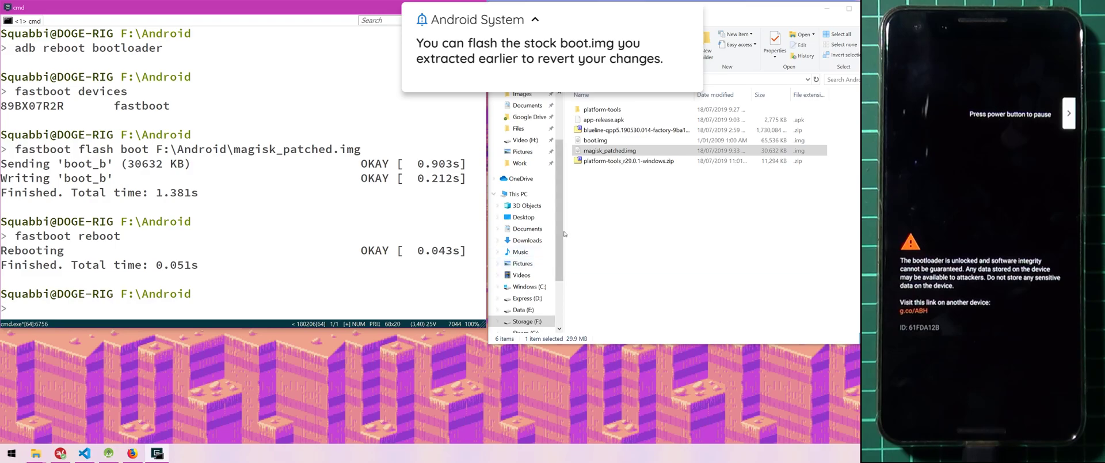
# - Review the stock boot.img file and the fastboot flash boot command that can be reused to revert the patched image
pyautogui.click(592, 142)
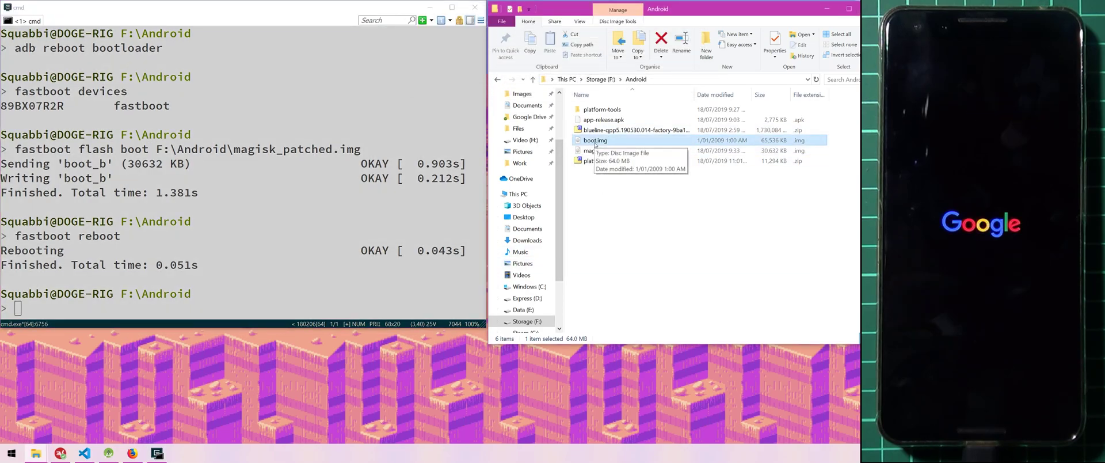
pyautogui.click(53, 154)
pyautogui.moveTo(16, 151); pyautogui.dragTo(142, 151)
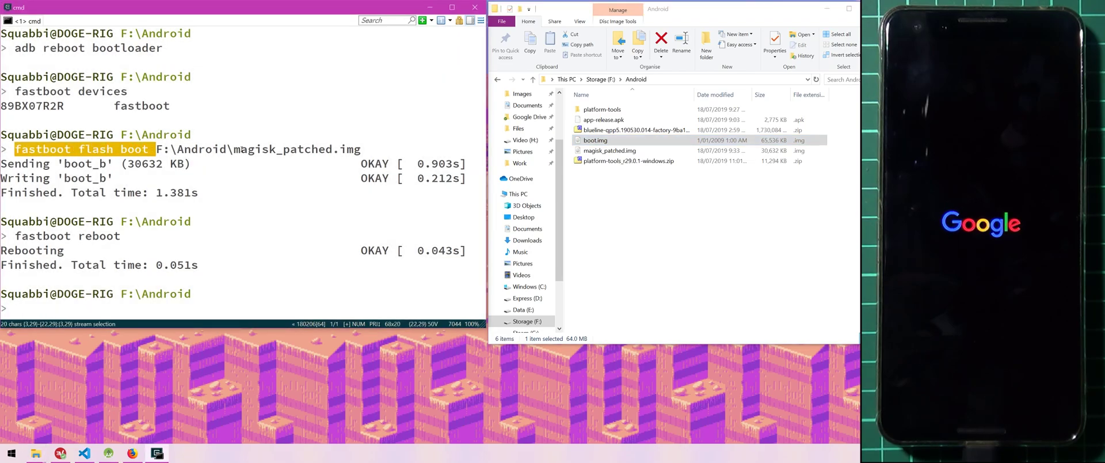
pyautogui.moveTo(240, 149); pyautogui.dragTo(333, 149)
pyautogui.hotkey('ctrl', 'c')
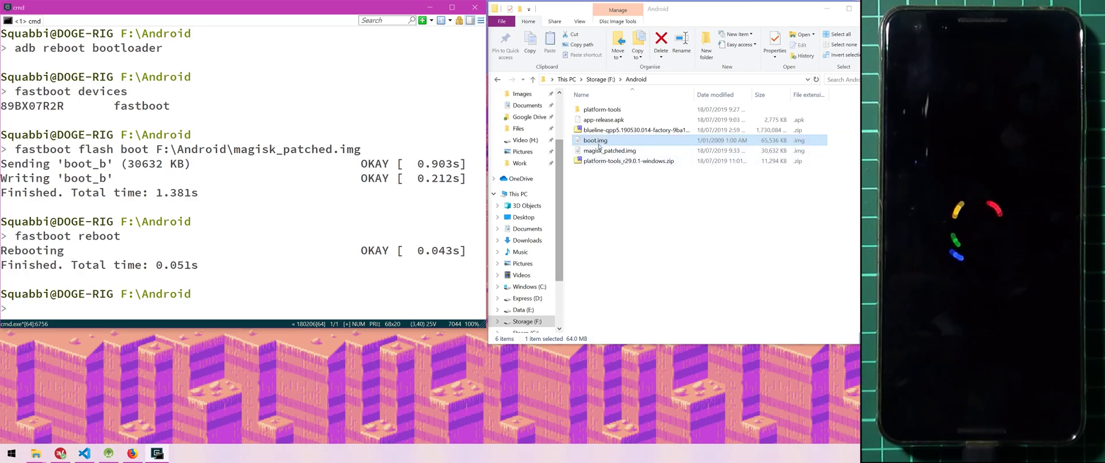
pyautogui.click(312, 146)
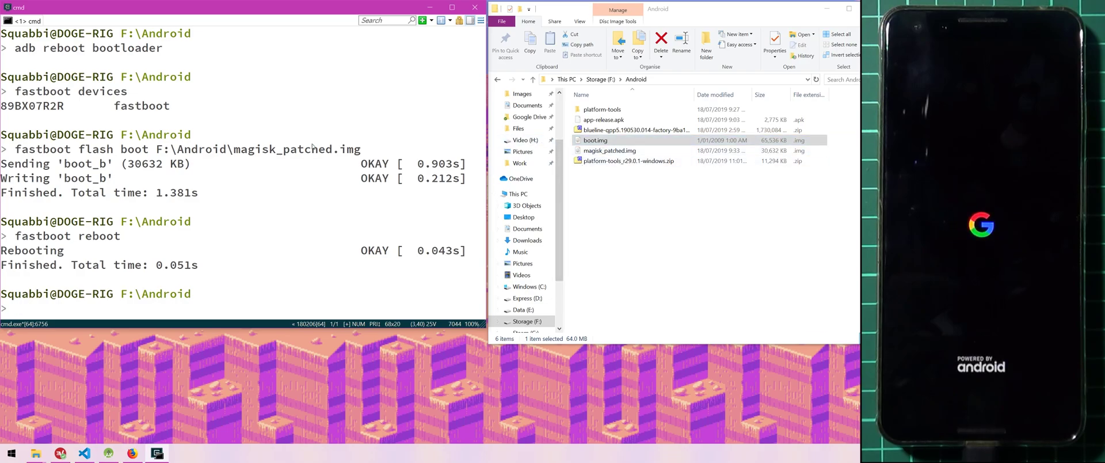